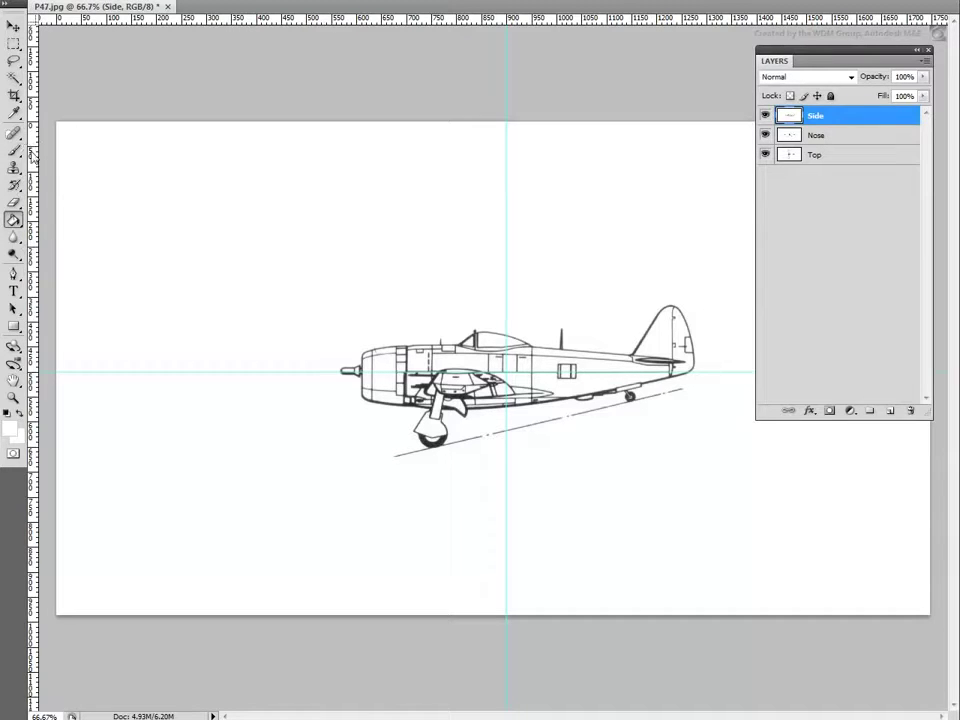
Add vertical guides at about 500 and 1350 px and horizontal guides at about 50 and 950 px around the side view.
{"action": "left_click_drag", "start_coordinate": [33, 135], "coordinate": [306, 165]}
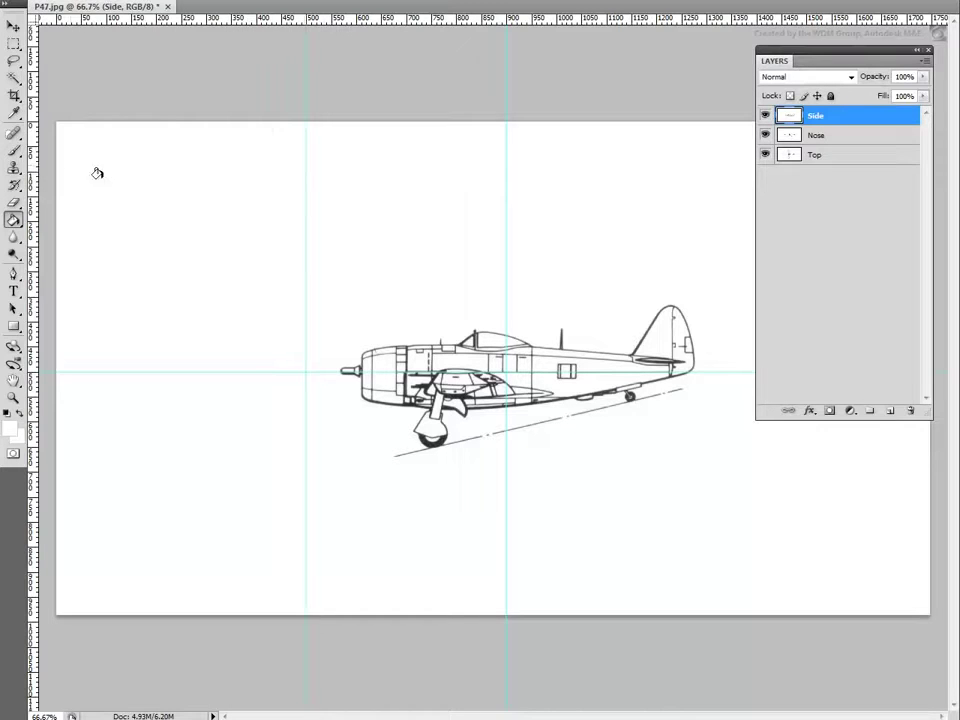
{"action": "left_click_drag", "start_coordinate": [33, 228], "coordinate": [731, 210]}
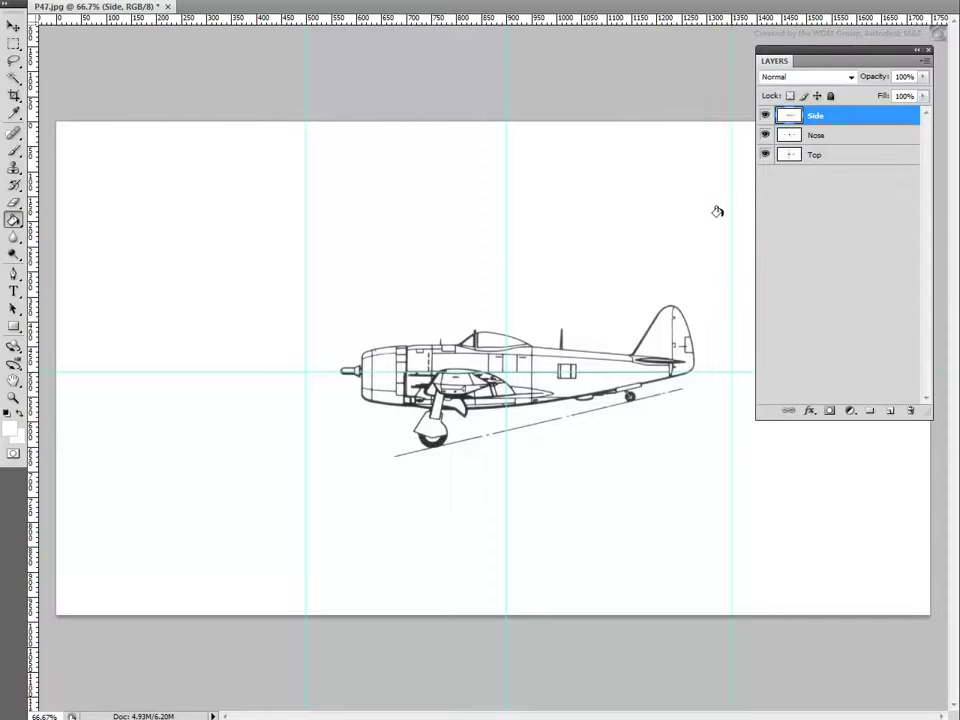
{"action": "left_click_drag", "start_coordinate": [210, 30], "coordinate": [208, 147]}
{"action": "left_click_drag", "start_coordinate": [208, 28], "coordinate": [184, 598]}
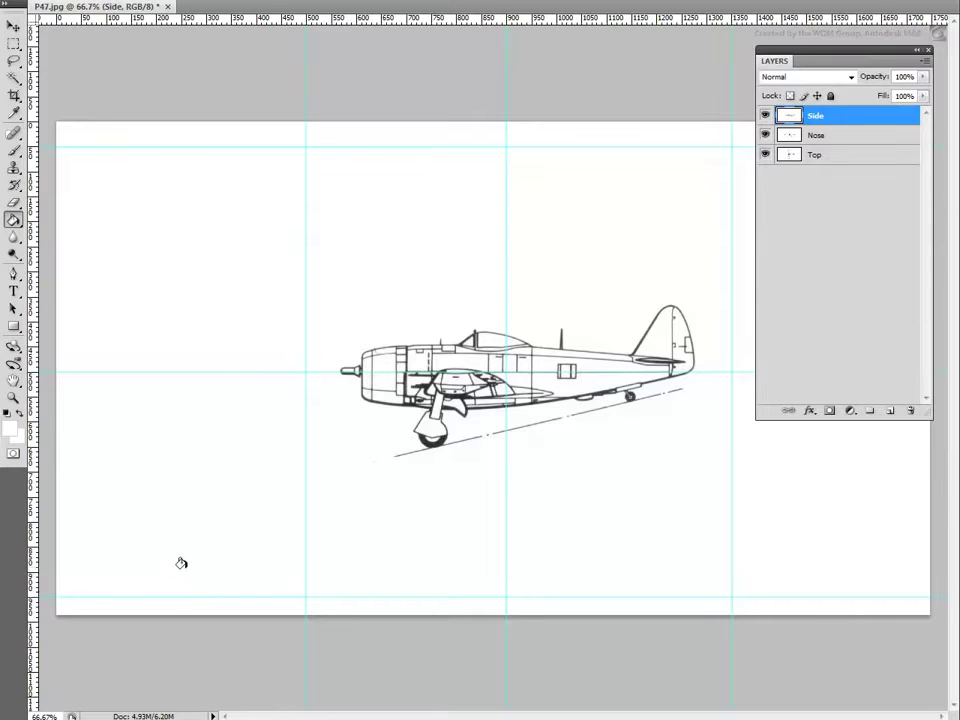
Reposition the vertical guide in front of the aircraft's nose to exactly 450 px.
{"action": "left_click", "coordinate": [14, 25]}
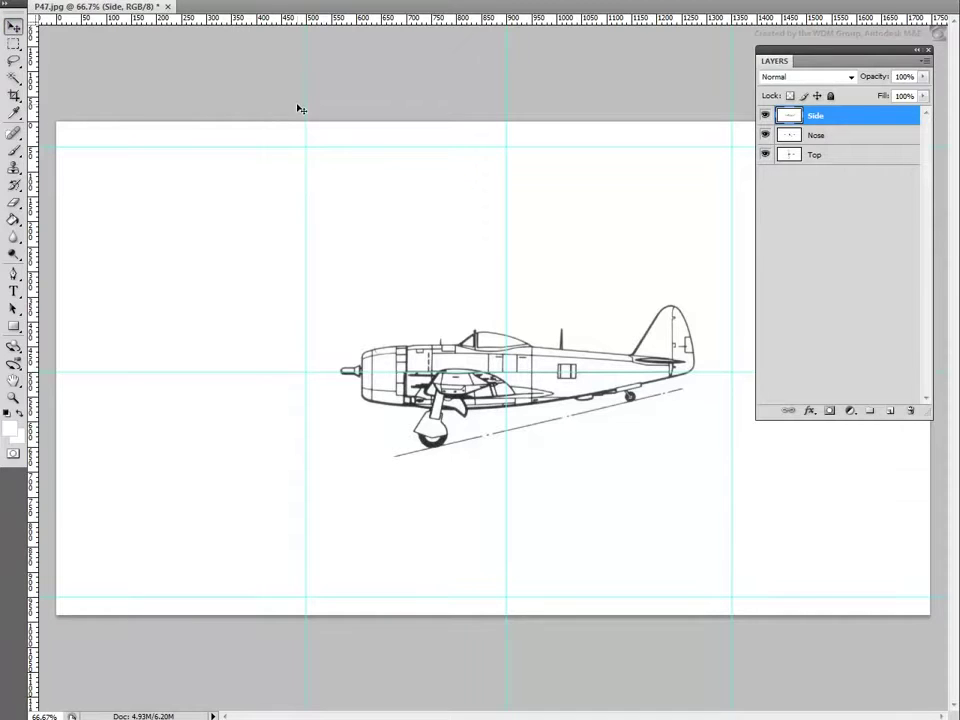
{"action": "left_click_drag", "start_coordinate": [305, 134], "coordinate": [282, 128]}
{"action": "left_click", "coordinate": [14, 400]}
{"action": "left_click_drag", "start_coordinate": [251, 167], "coordinate": [300, 111]}
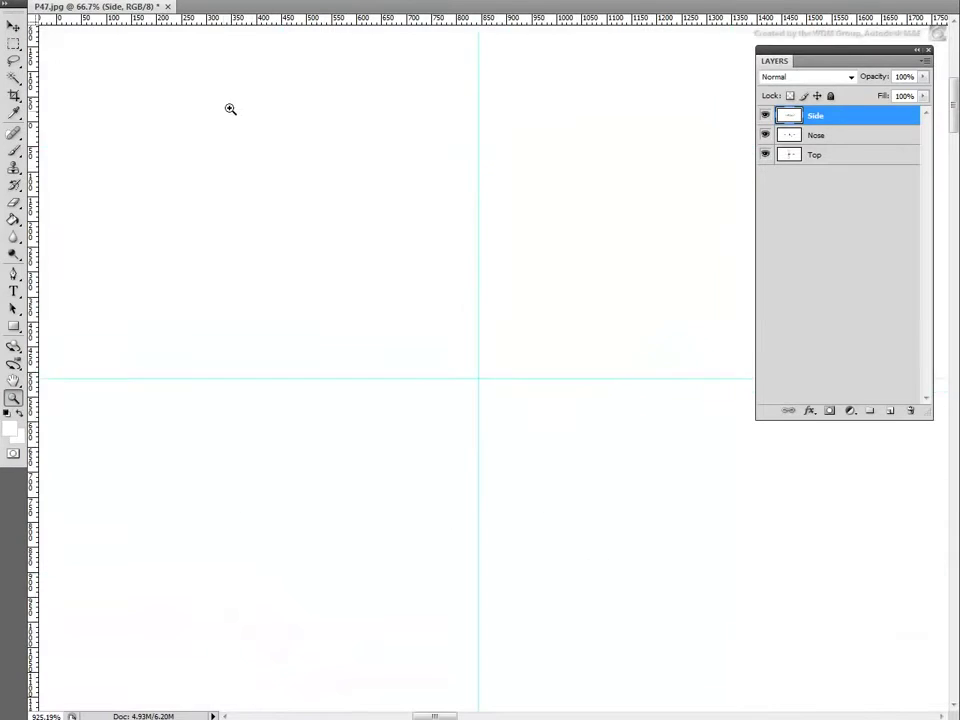
{"action": "left_click", "coordinate": [14, 26]}
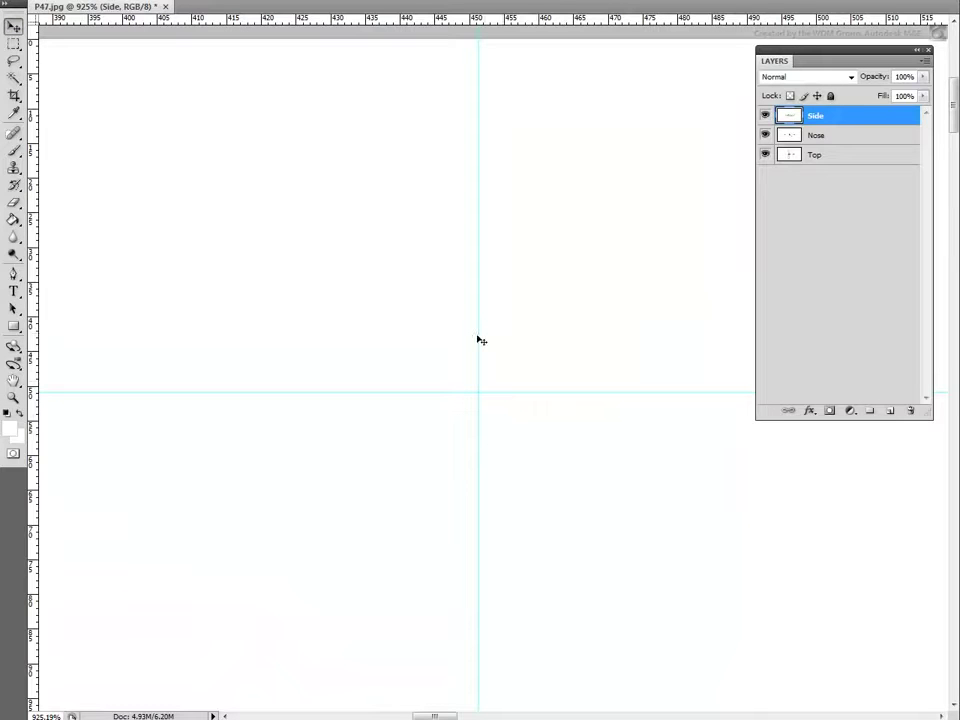
{"action": "left_click_drag", "start_coordinate": [479, 321], "coordinate": [470, 318]}
Fine-tune the vertical guide behind the aircraft's tail to exactly 1350 px.
{"action": "double_click", "coordinate": [14, 398]}
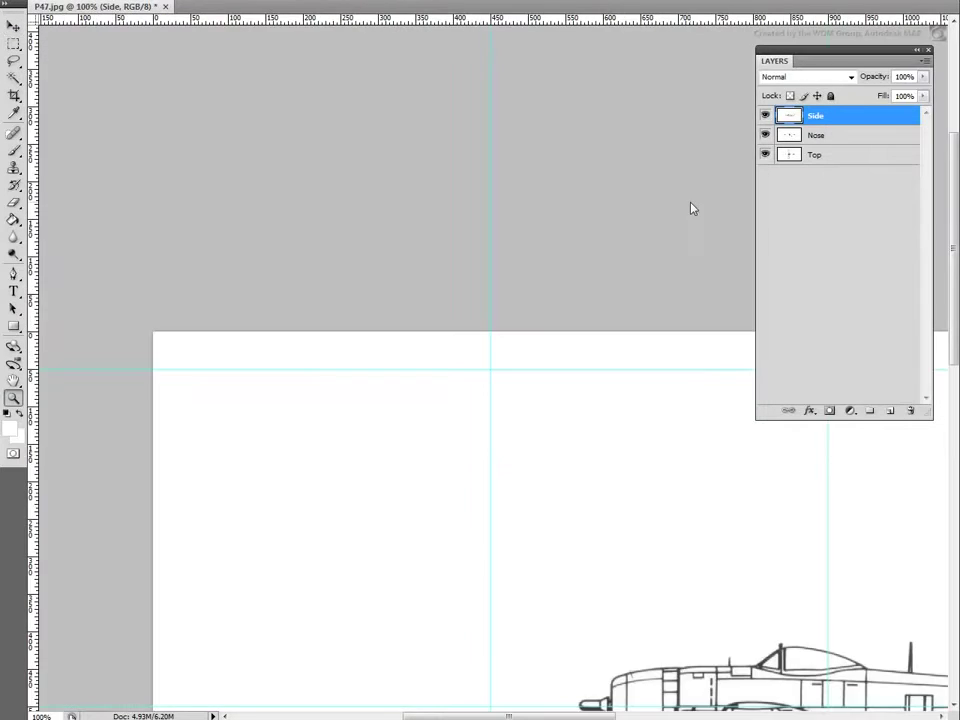
{"action": "left_click", "coordinate": [486, 426], "text": "alt"}
{"action": "left_click_drag", "start_coordinate": [707, 161], "coordinate": [744, 121]}
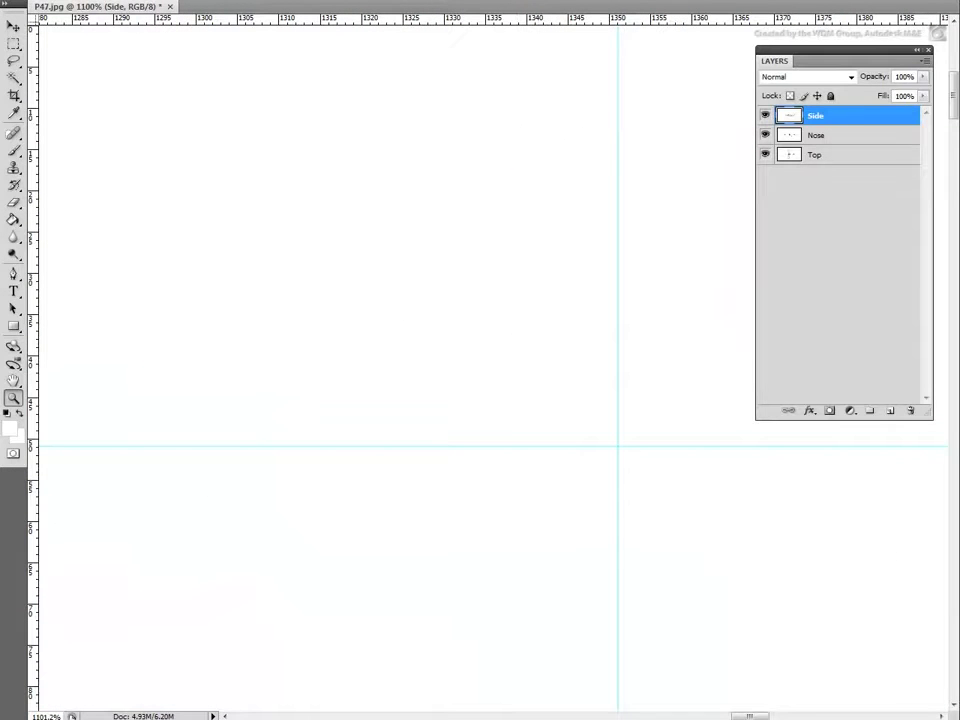
{"action": "left_click", "coordinate": [13, 27]}
{"action": "left_click_drag", "start_coordinate": [618, 272], "coordinate": [609, 270]}
{"action": "double_click", "coordinate": [13, 398]}
{"action": "left_click", "coordinate": [218, 475], "text": "alt"}
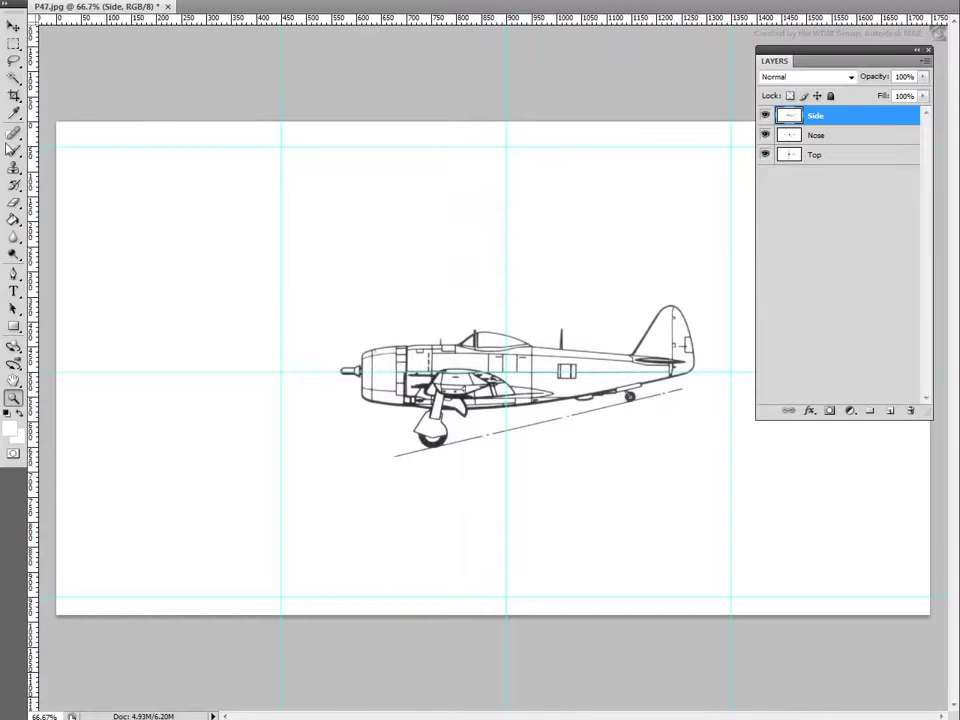
Fine-tune the horizontal guide above the aircraft to exactly 50 px.
{"action": "left_click_drag", "start_coordinate": [94, 167], "coordinate": [45, 138]}
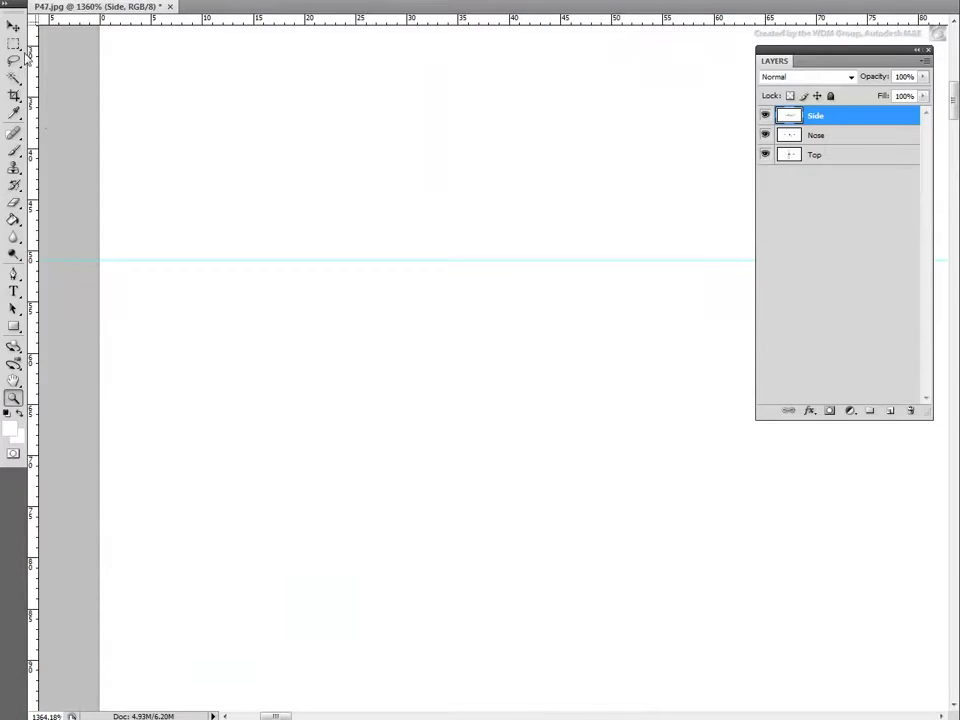
{"action": "left_click", "coordinate": [15, 28]}
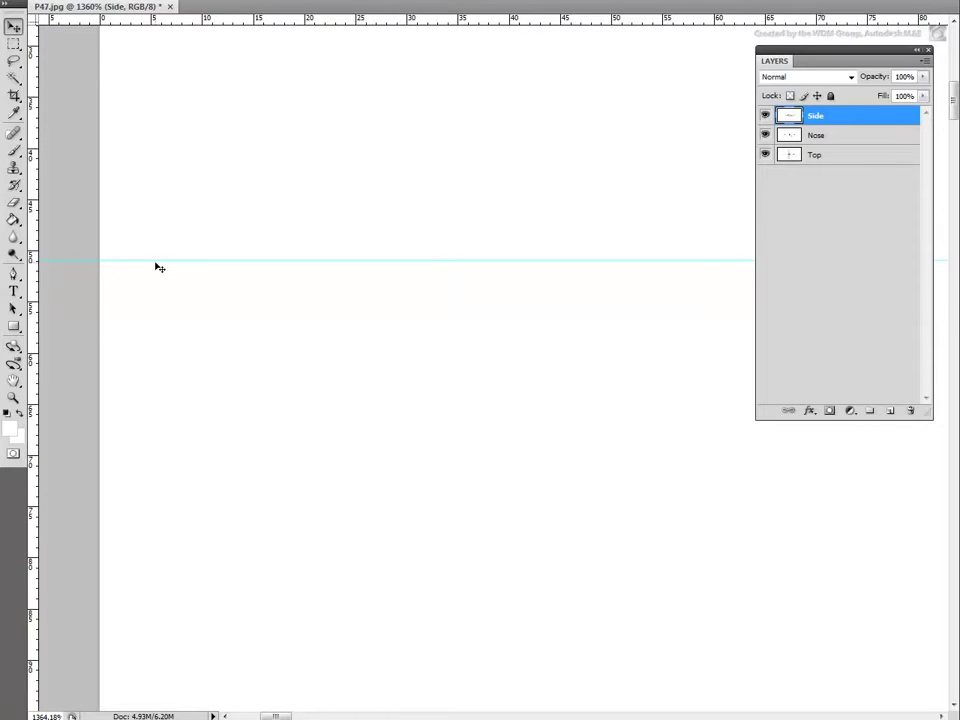
{"action": "left_click_drag", "start_coordinate": [155, 261], "coordinate": [154, 251]}
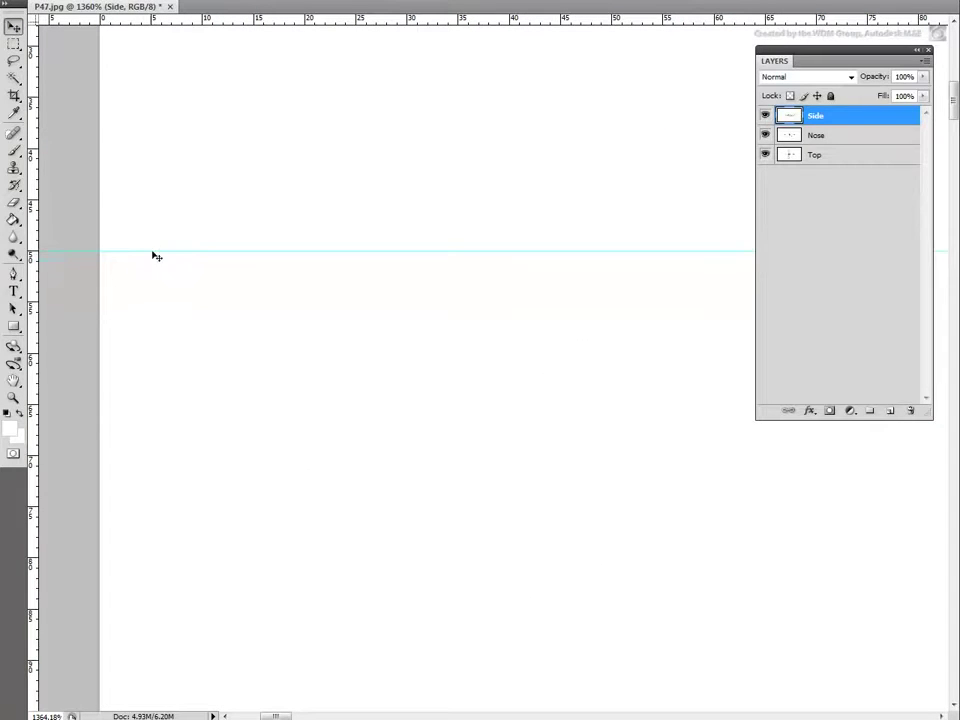
{"action": "double_click", "coordinate": [13, 399]}
{"action": "left_click", "coordinate": [257, 517], "text": "alt"}
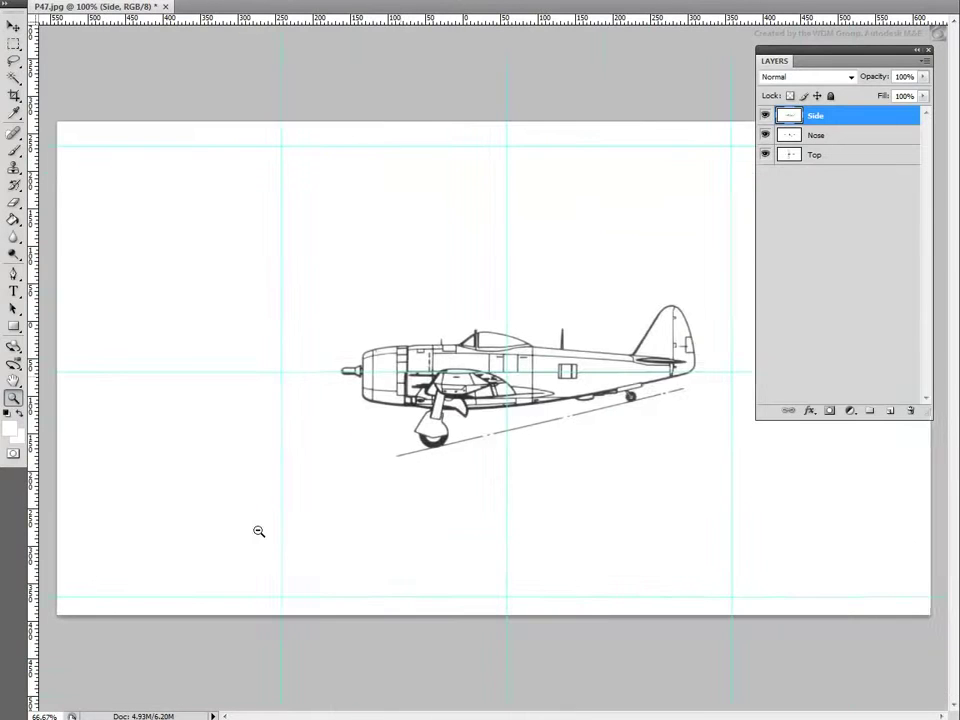
Check the alignment of the horizontal guide below the aircraft against the 950 px ruler mark.
{"action": "left_click_drag", "start_coordinate": [86, 635], "coordinate": [47, 584]}
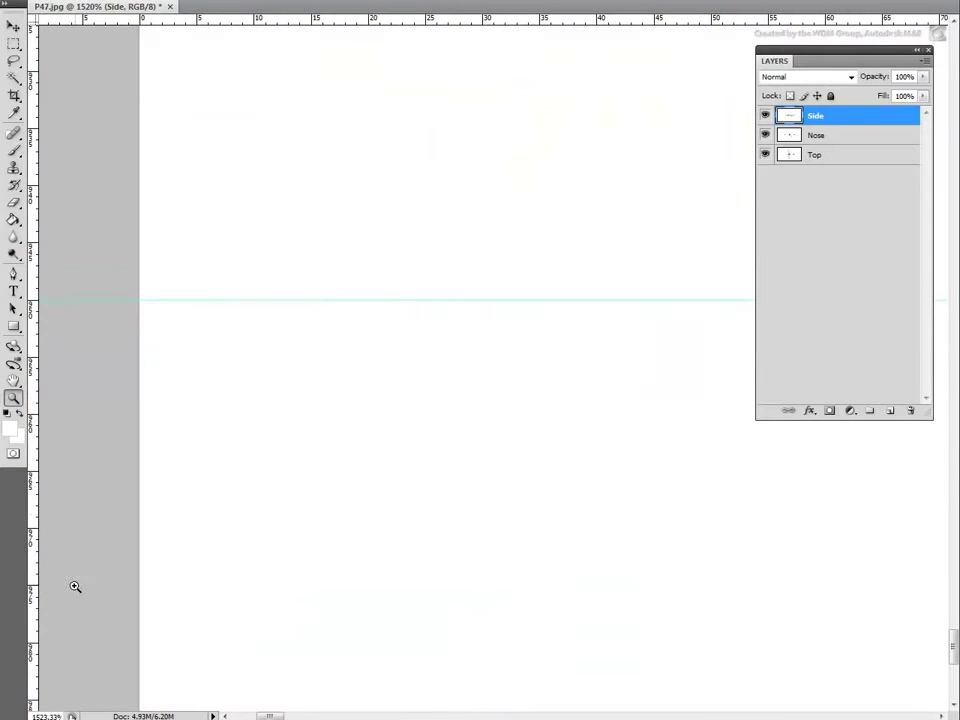
{"action": "left_click", "coordinate": [13, 26]}
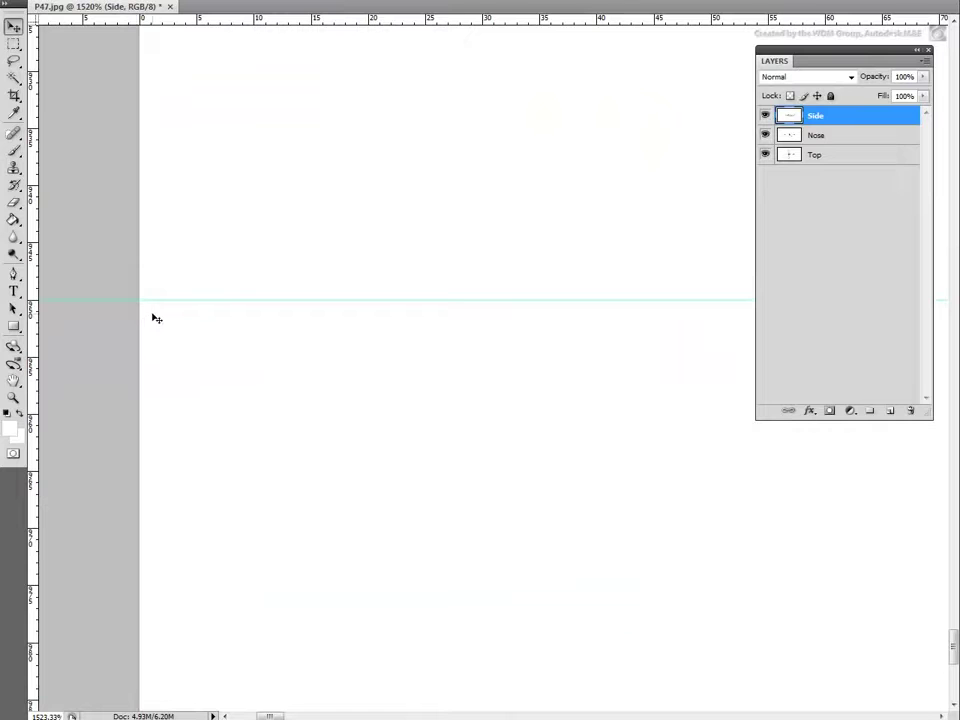
{"action": "double_click", "coordinate": [13, 398]}
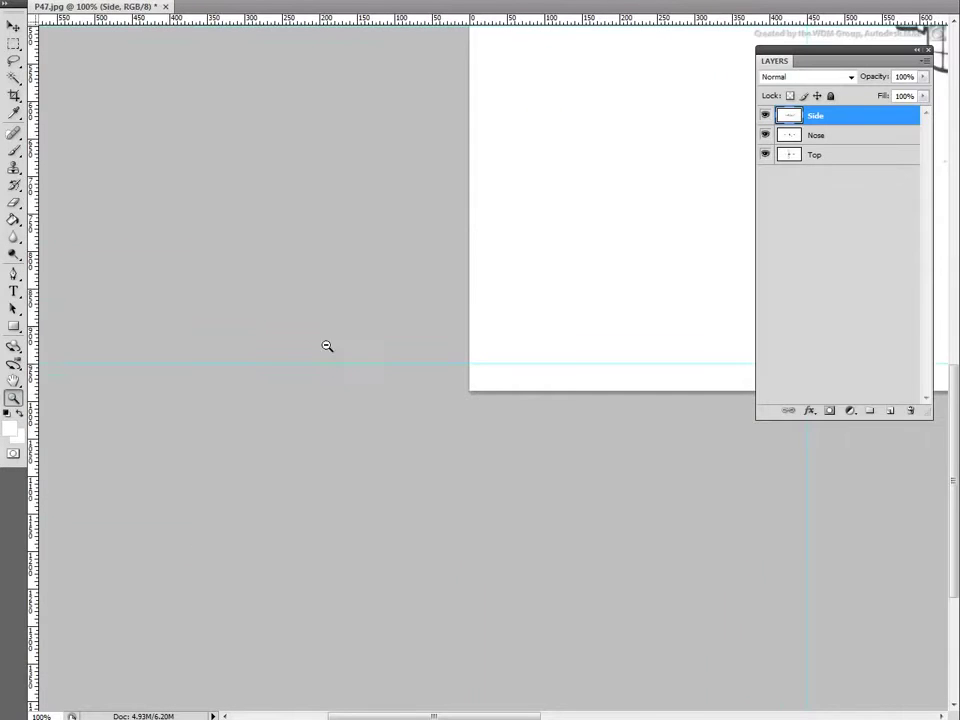
{"action": "left_click", "coordinate": [364, 328], "text": "alt"}
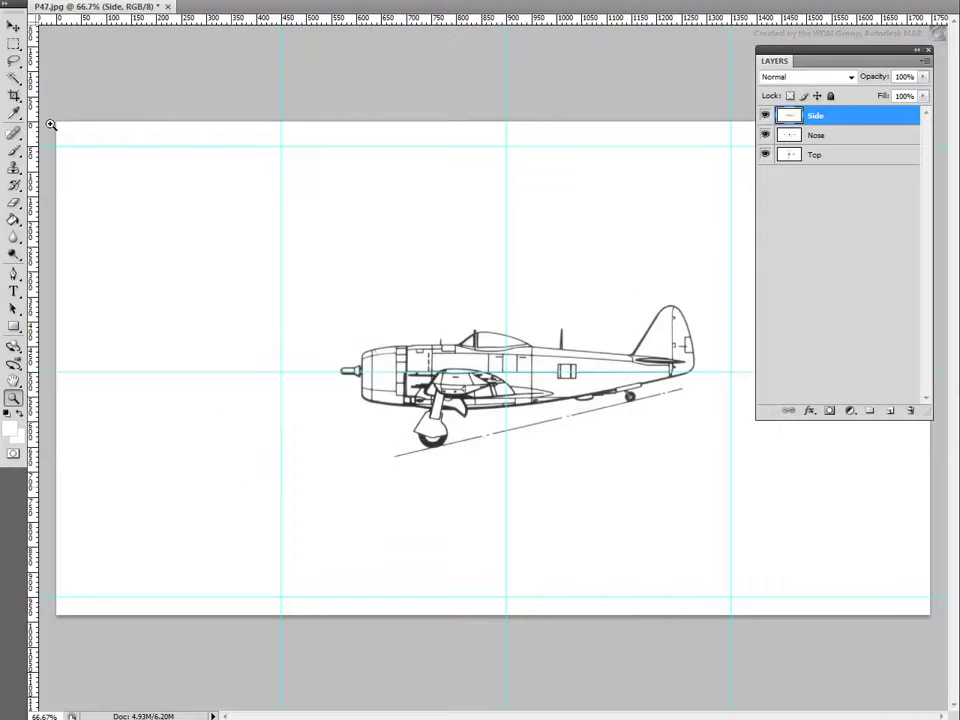
Select the square area bounded by the four outer guides and crop the image to it.
{"action": "left_click", "coordinate": [13, 44]}
{"action": "left_click_drag", "start_coordinate": [284, 148], "coordinate": [731, 597]}
{"action": "left_click", "coordinate": [98, 1]}
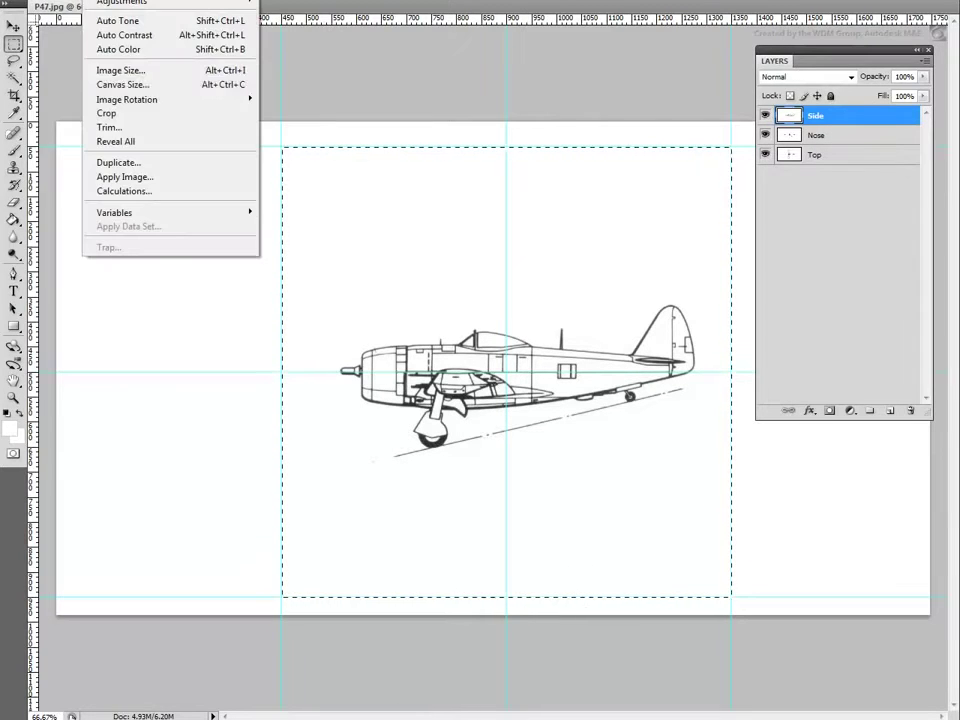
{"action": "left_click", "coordinate": [111, 115]}
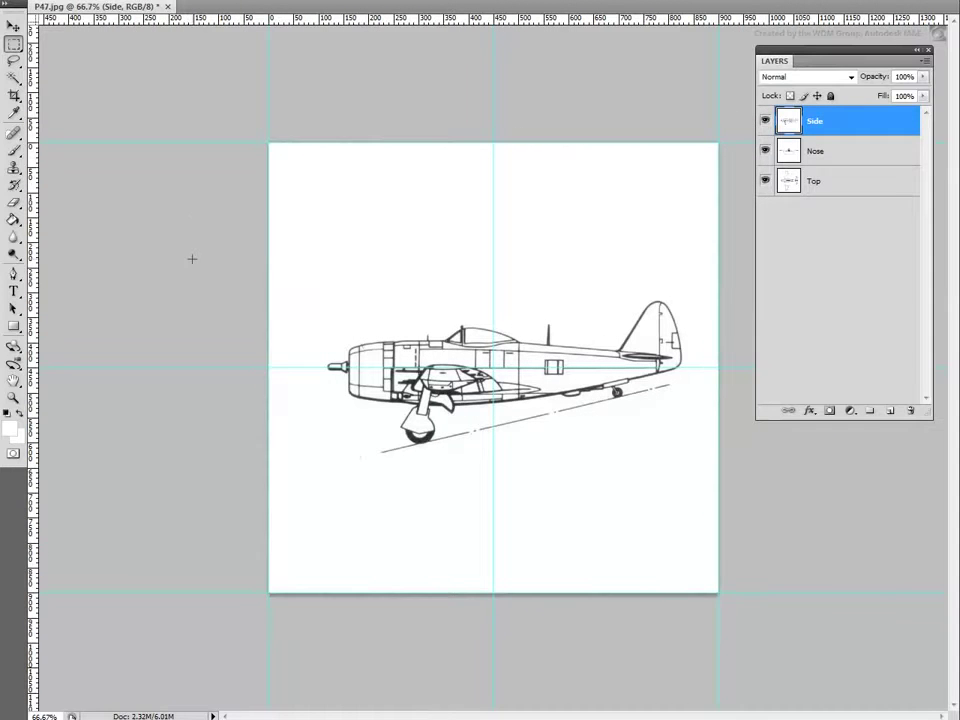
Hide the Side and Nose layers in turn to inspect the cropped views beneath, and show both layers again.
{"action": "left_click", "coordinate": [765, 121]}
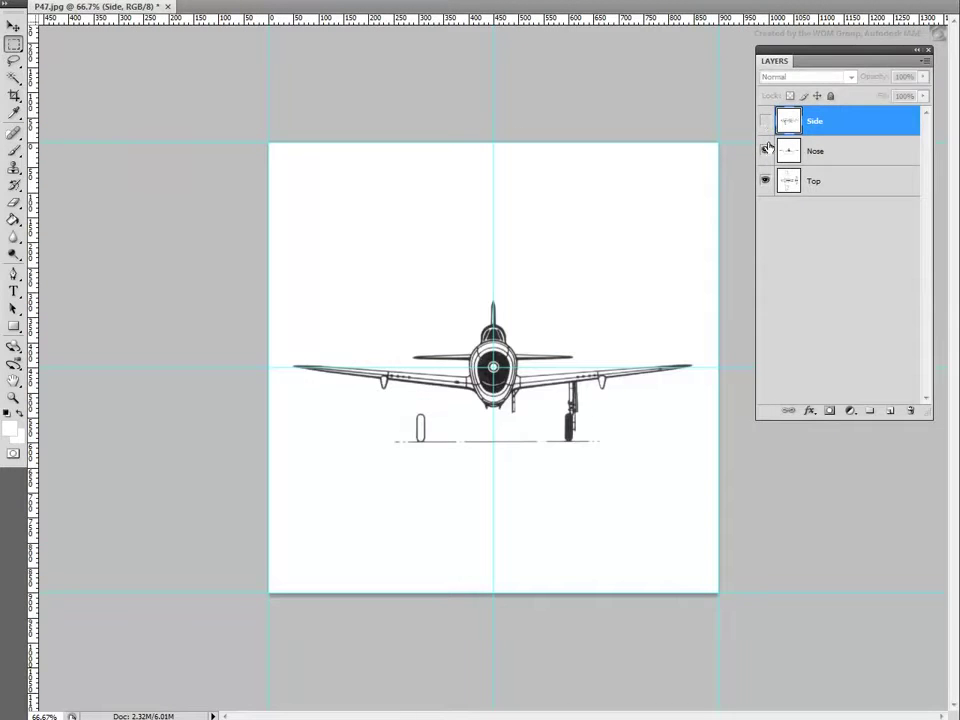
{"action": "left_click", "coordinate": [766, 151]}
{"action": "left_click", "coordinate": [766, 151]}
{"action": "left_click", "coordinate": [765, 121]}
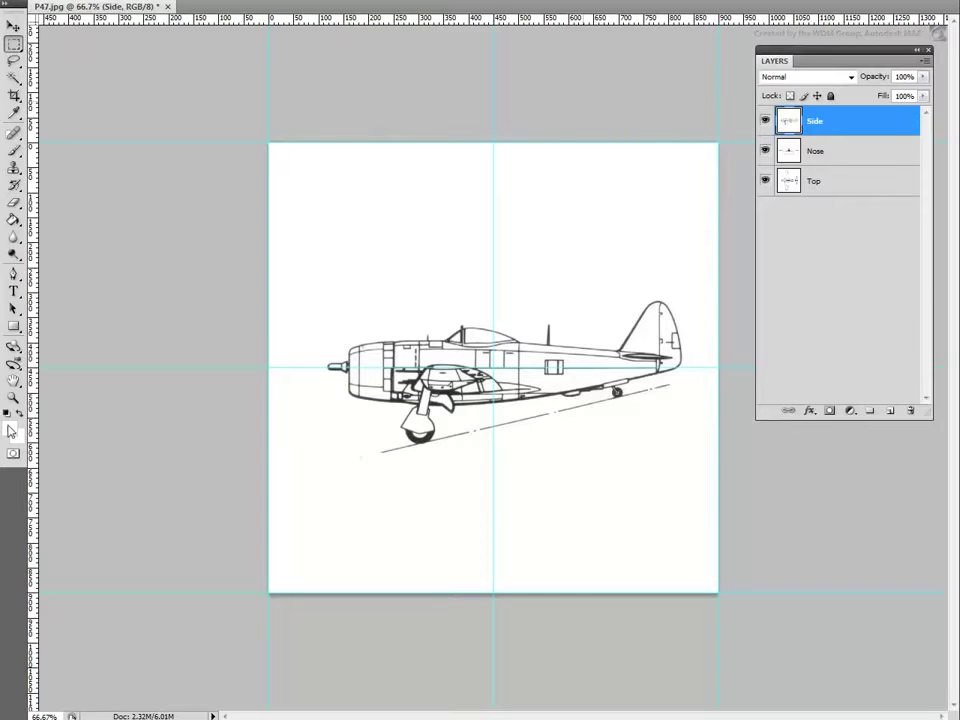
Set the foreground color to pure blue, RGB 0, 0, 255.
{"action": "left_click", "coordinate": [11, 430]}
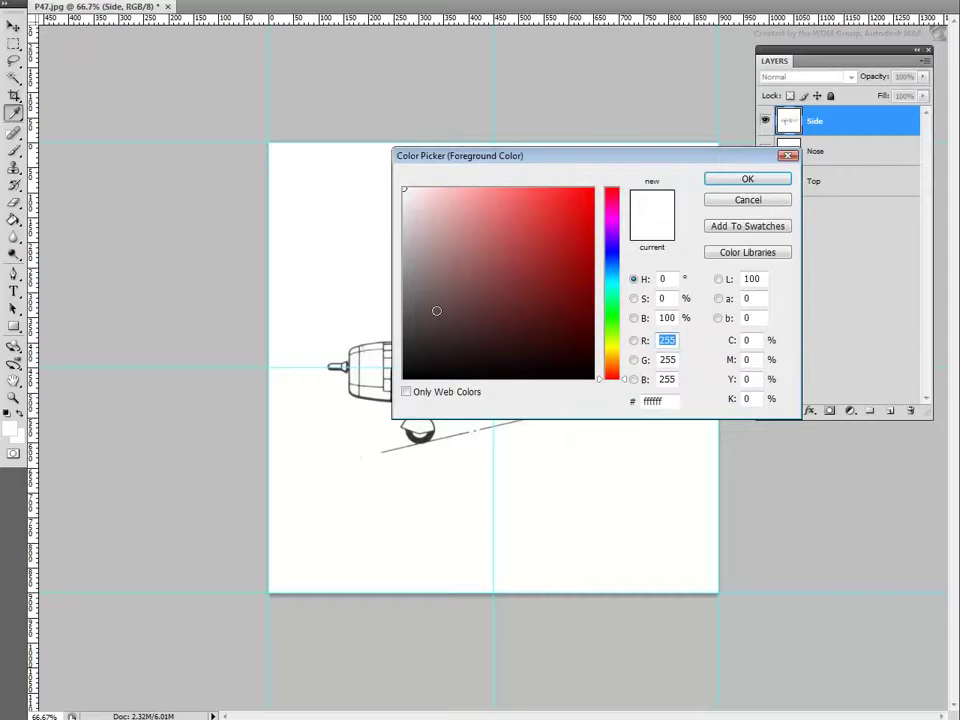
{"action": "type", "text": "0"}
{"action": "double_click", "coordinate": [661, 360]}
{"action": "type", "text": "0"}
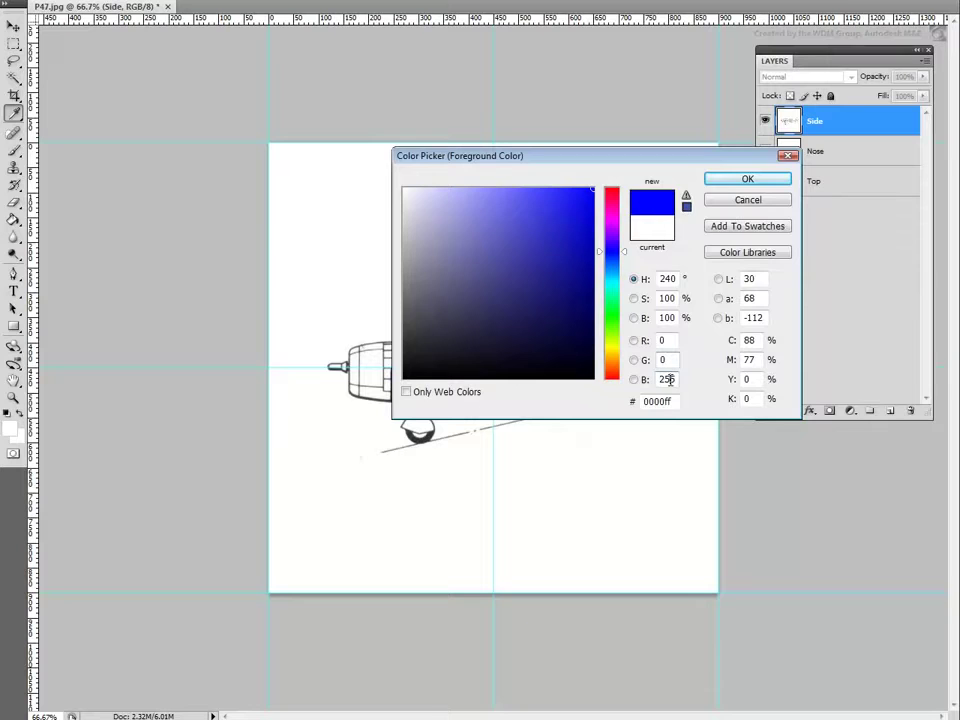
{"action": "left_click", "coordinate": [747, 180]}
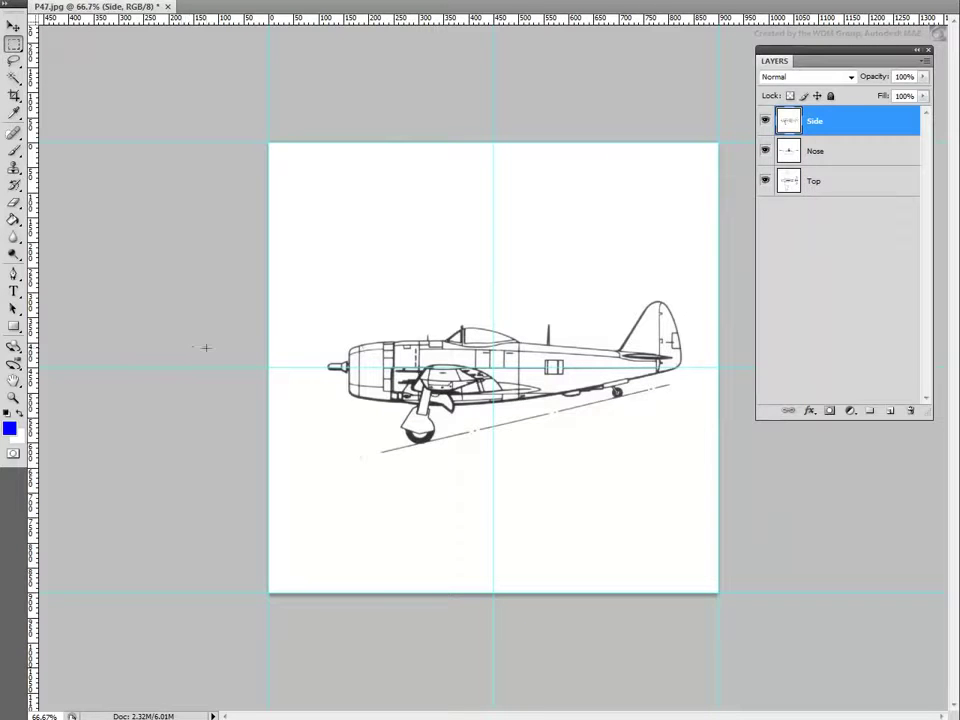
Create a new layer above Side and fill it with the blue foreground color.
{"action": "left_click", "coordinate": [891, 412]}
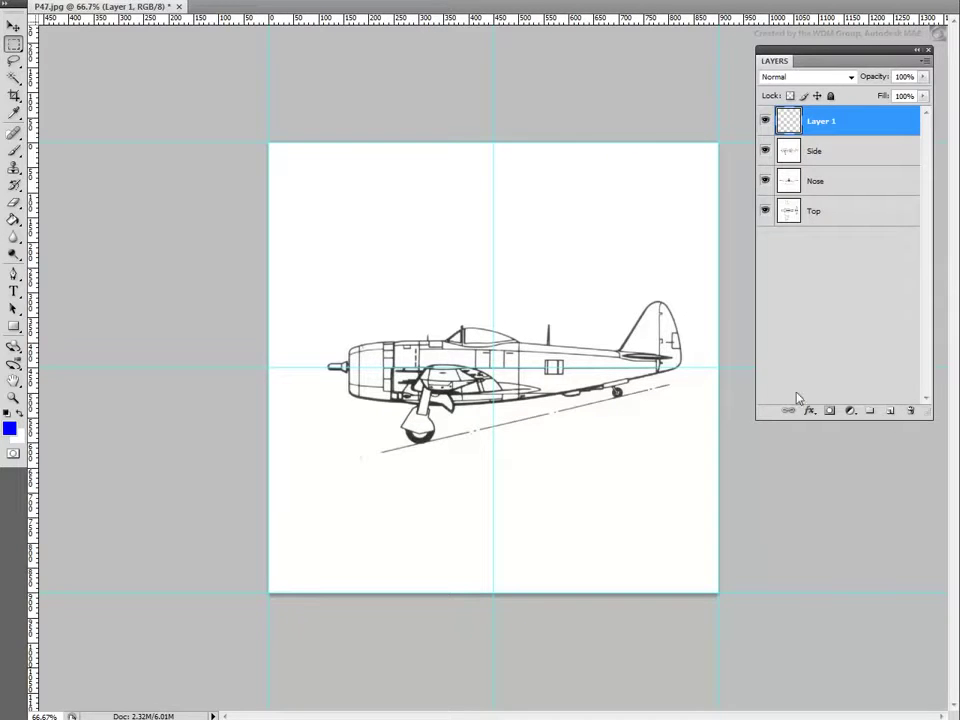
{"action": "left_click", "coordinate": [14, 219]}
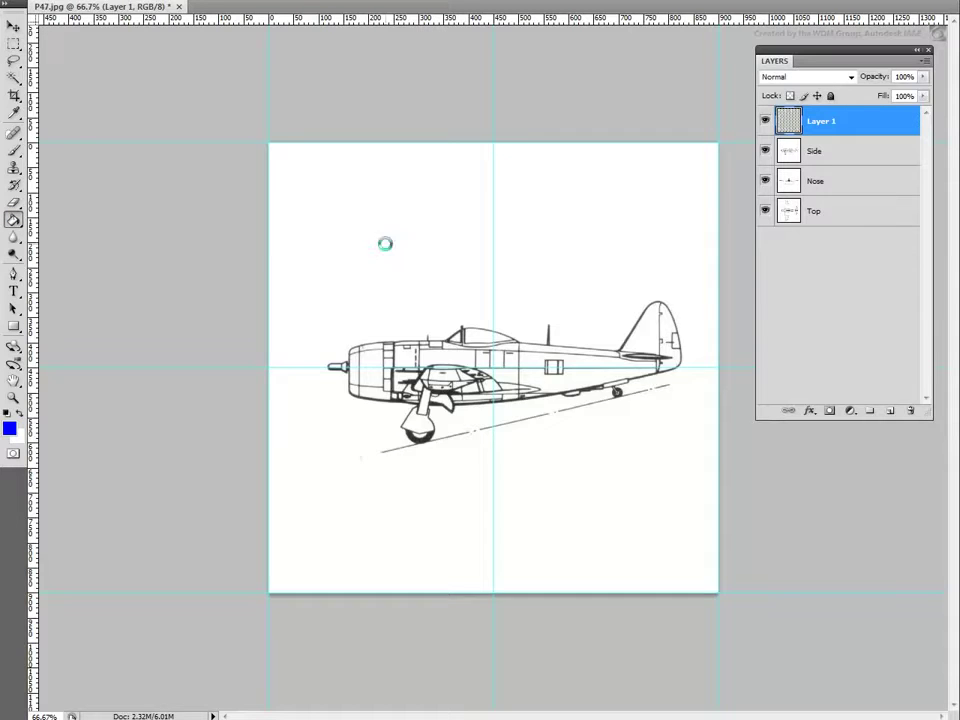
{"action": "left_click", "coordinate": [388, 250]}
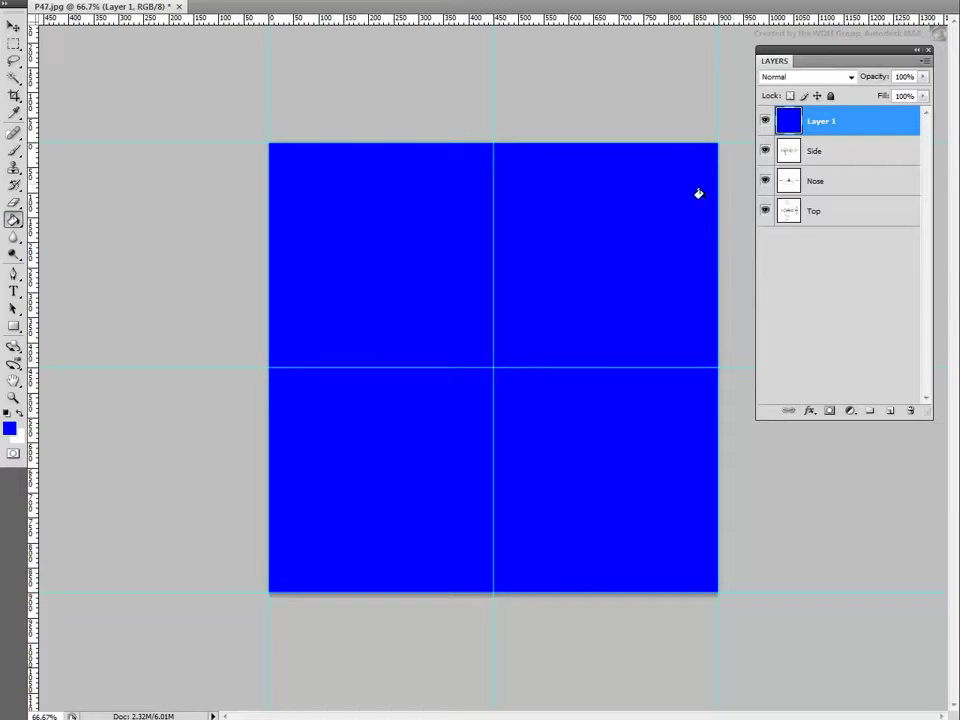
Set the blue layer's blend mode to Multiply and its opacity to 30%.
{"action": "left_click", "coordinate": [851, 77]}
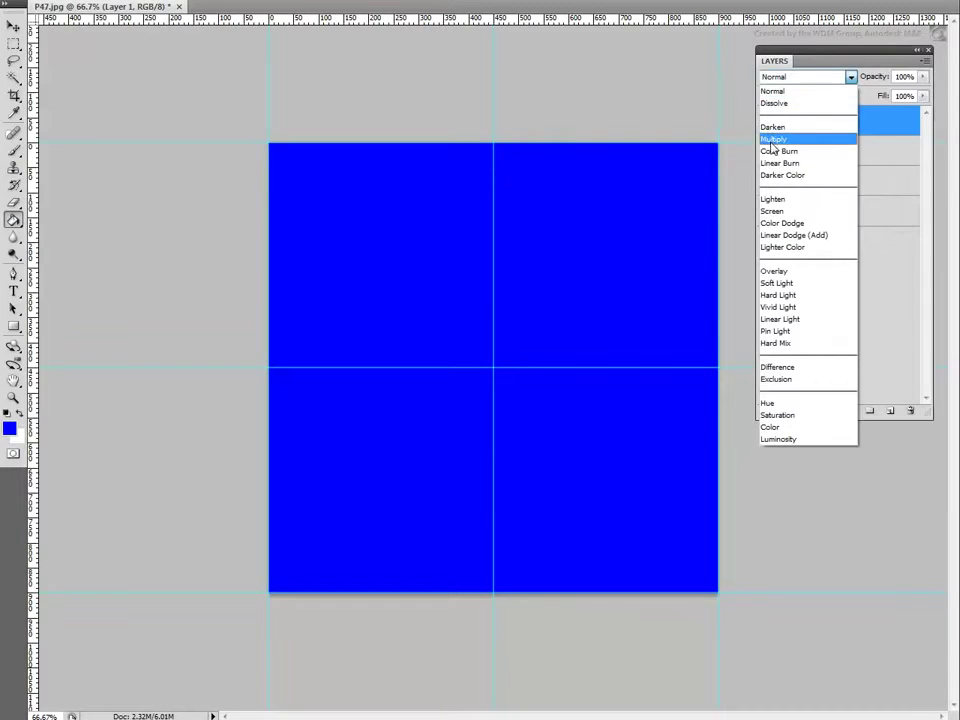
{"action": "left_click", "coordinate": [773, 140]}
{"action": "double_click", "coordinate": [898, 76]}
{"action": "type", "text": "30"}
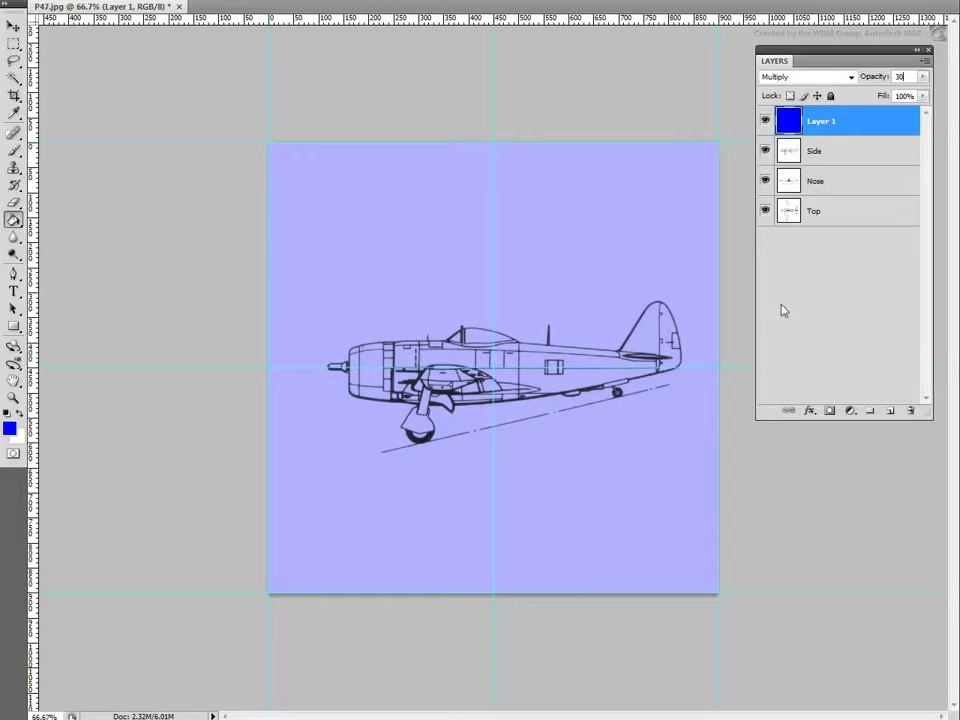
Add a second new layer on top, fill it with blue and set its blend mode to Lighten.
{"action": "left_click", "coordinate": [891, 412]}
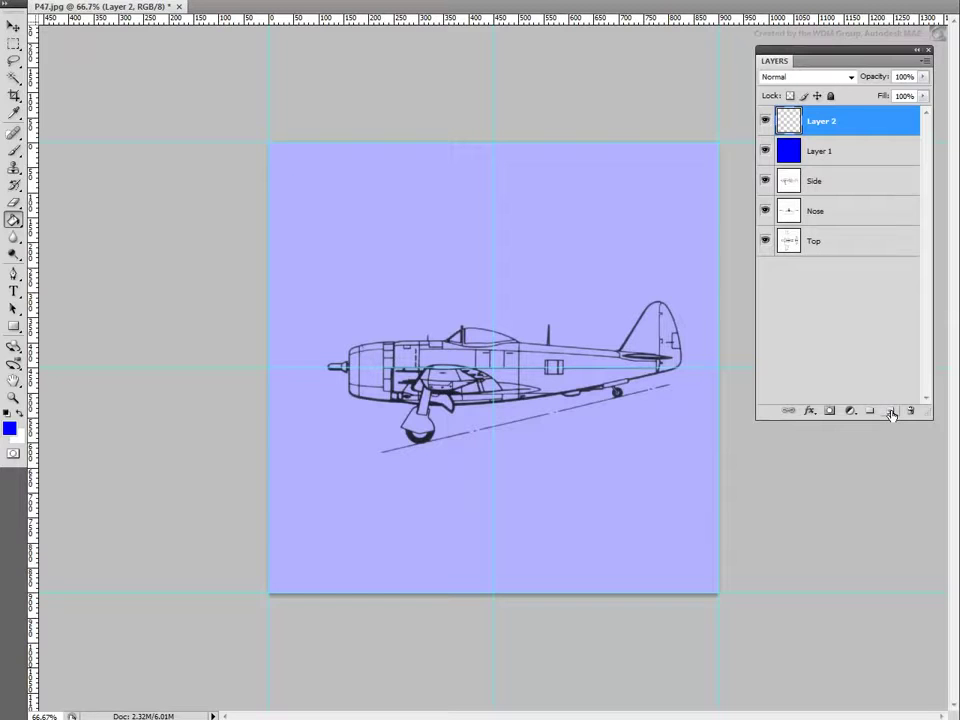
{"action": "left_click", "coordinate": [364, 231]}
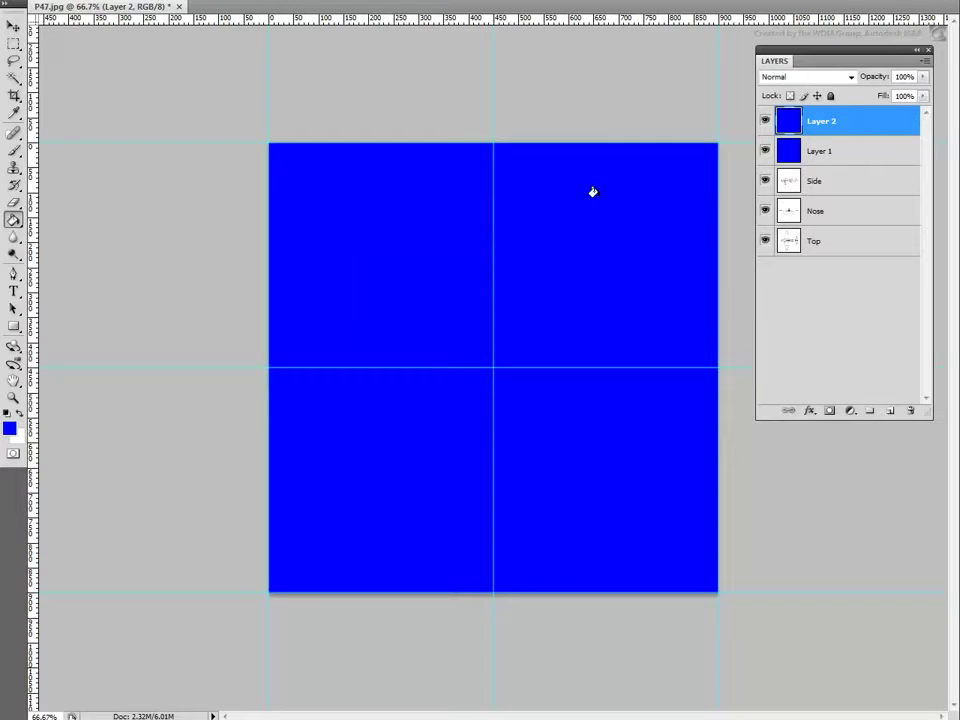
{"action": "left_click", "coordinate": [848, 77]}
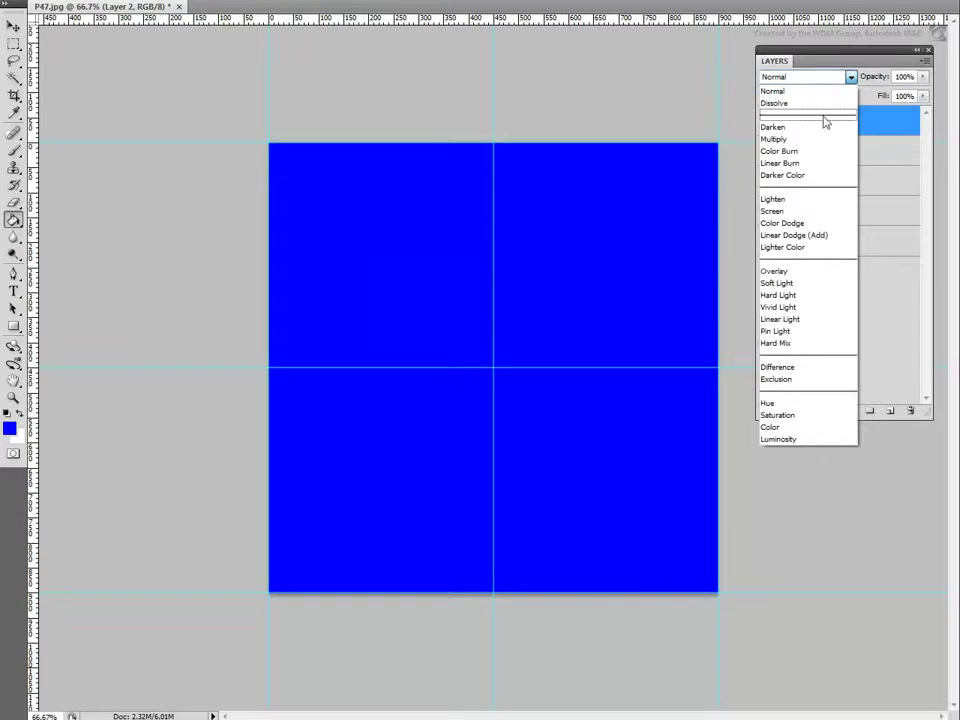
{"action": "left_click", "coordinate": [788, 200]}
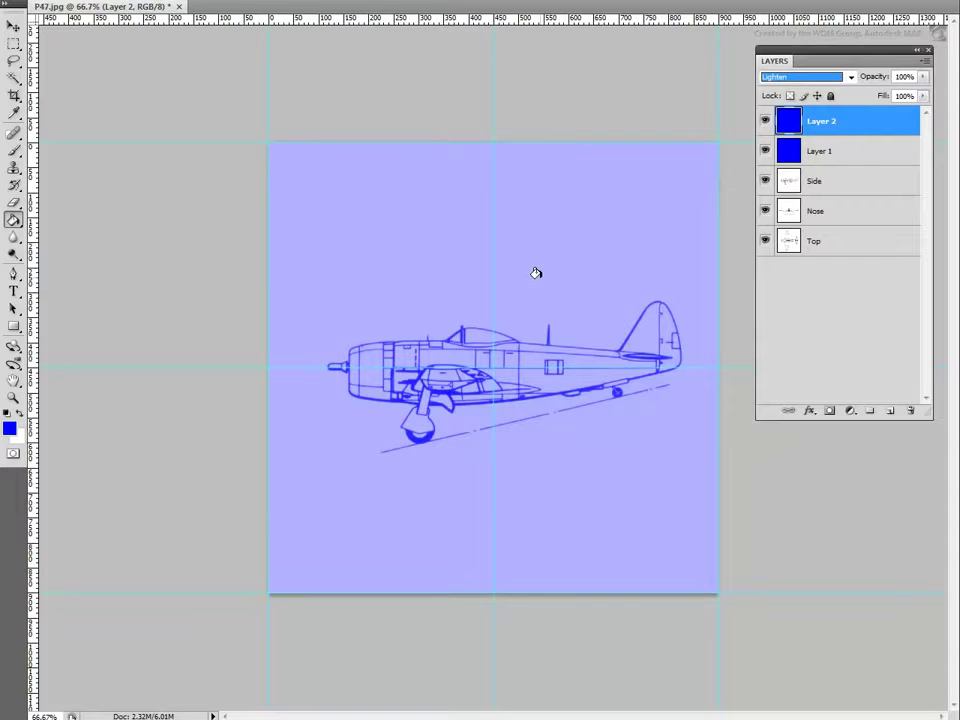
{"action": "left_click", "coordinate": [13, 44]}
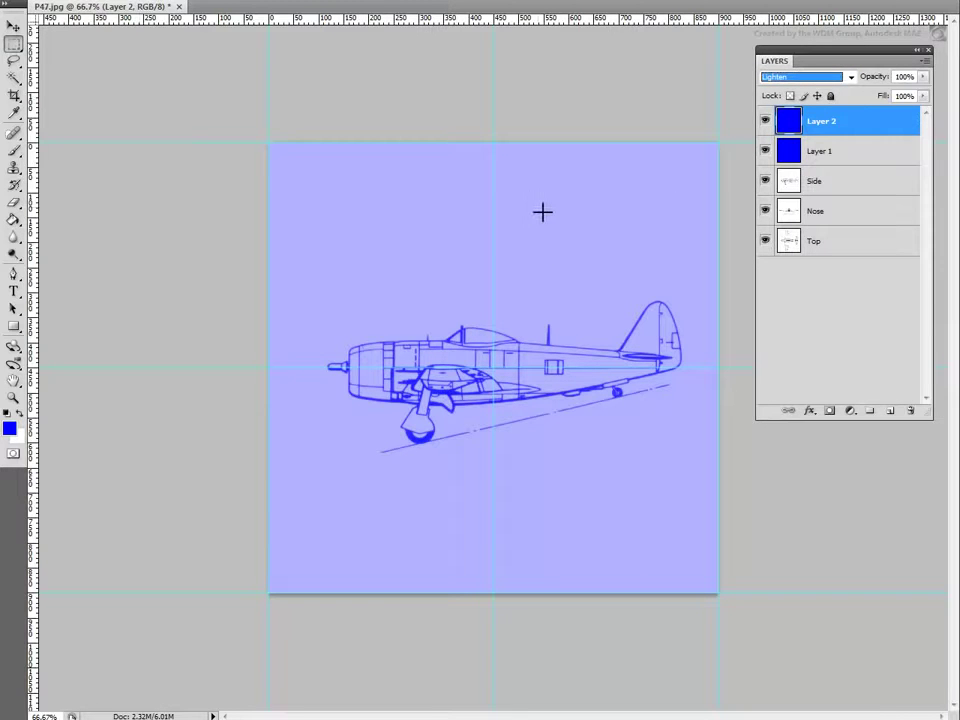
{"action": "left_click", "coordinate": [450, 156]}
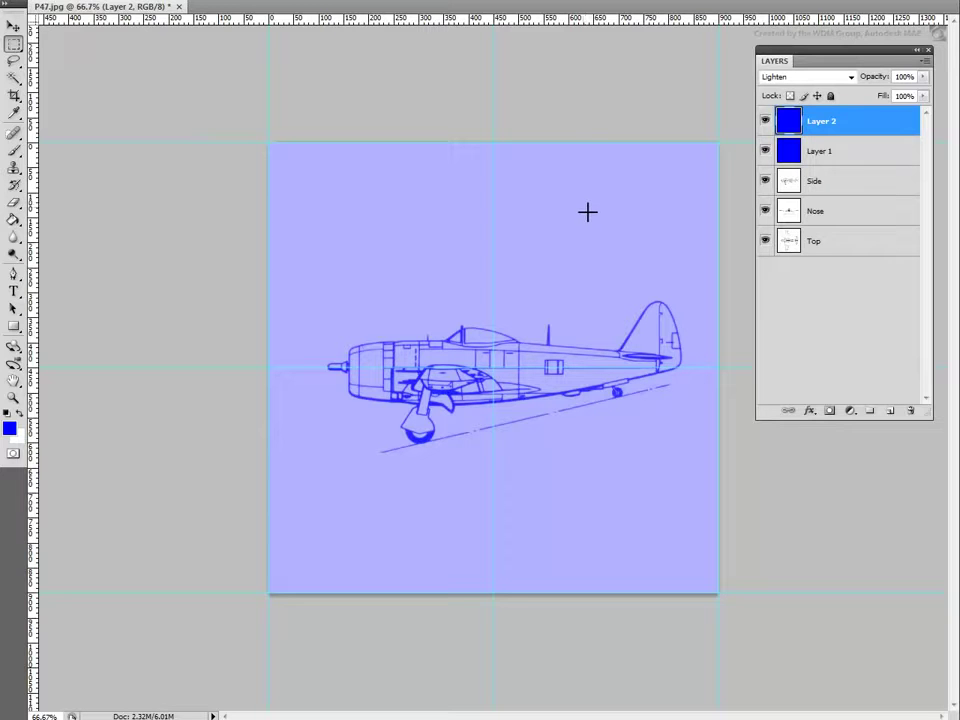
Save the side view as a JPEG named side.jpg in the files folder, replacing the existing file and keeping quality 8.
{"action": "key", "text": "alt+f"}
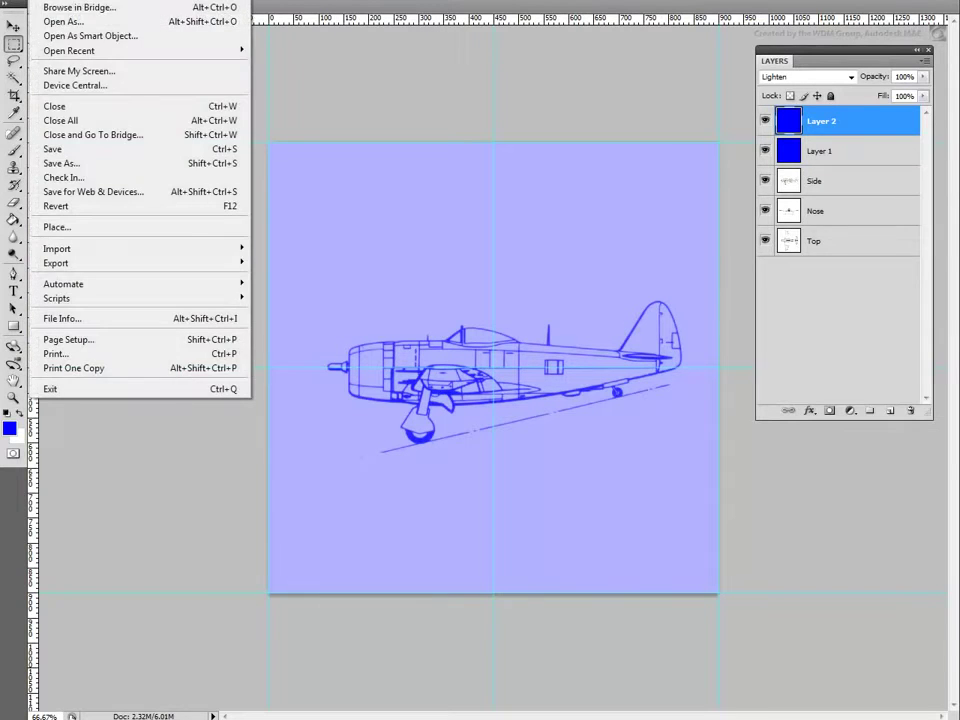
{"action": "left_click", "coordinate": [75, 162]}
{"action": "left_click", "coordinate": [560, 342]}
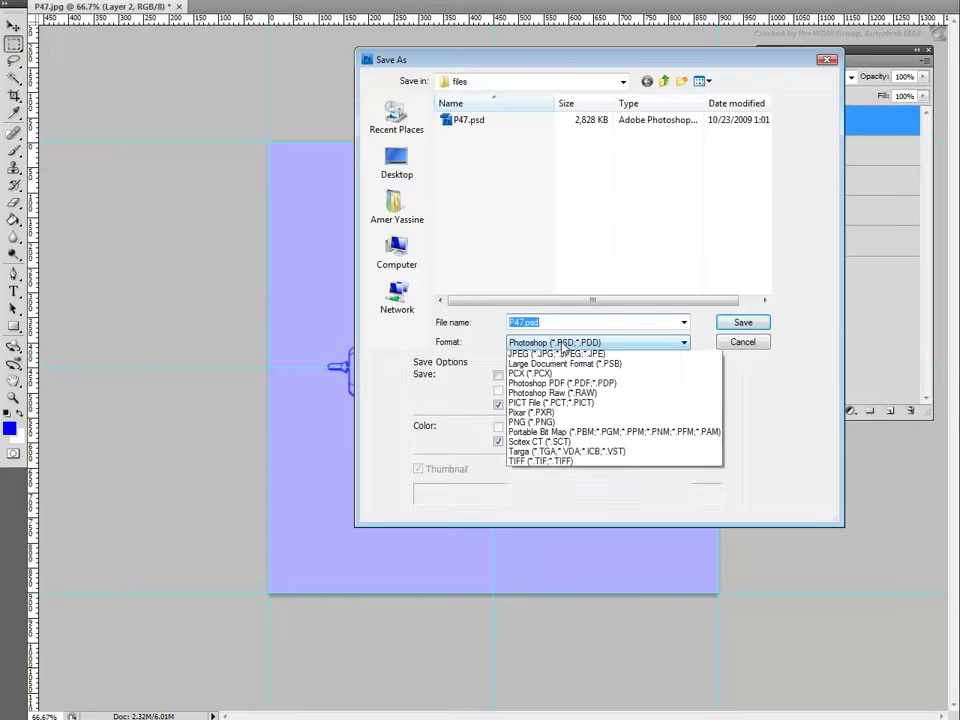
{"action": "left_click", "coordinate": [551, 444]}
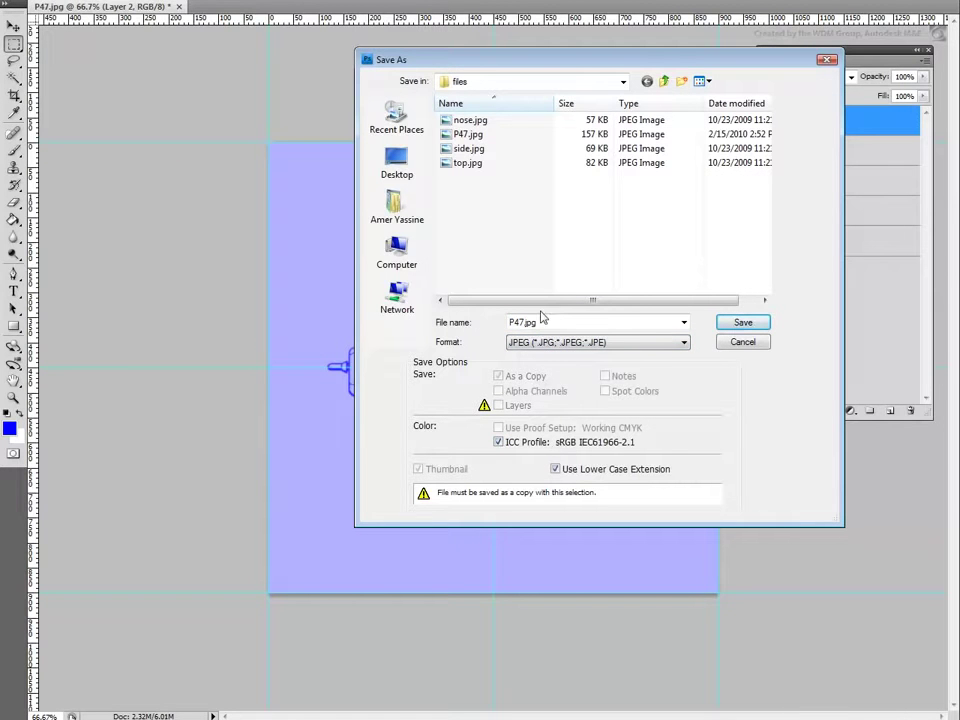
{"action": "left_click", "coordinate": [468, 149]}
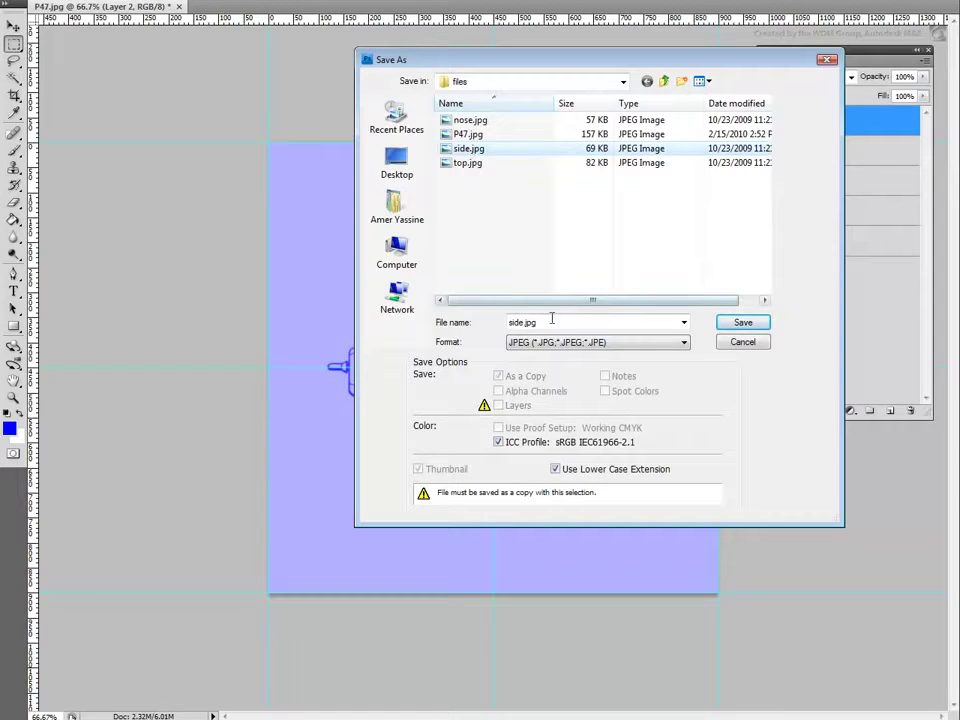
{"action": "left_click", "coordinate": [742, 323]}
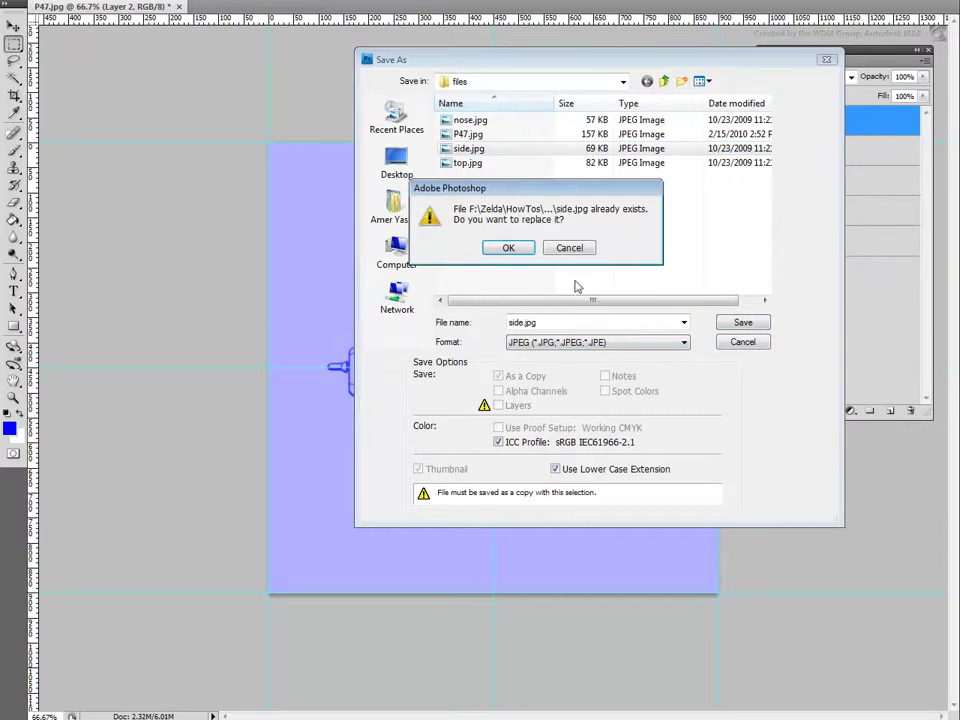
{"action": "left_click", "coordinate": [492, 246]}
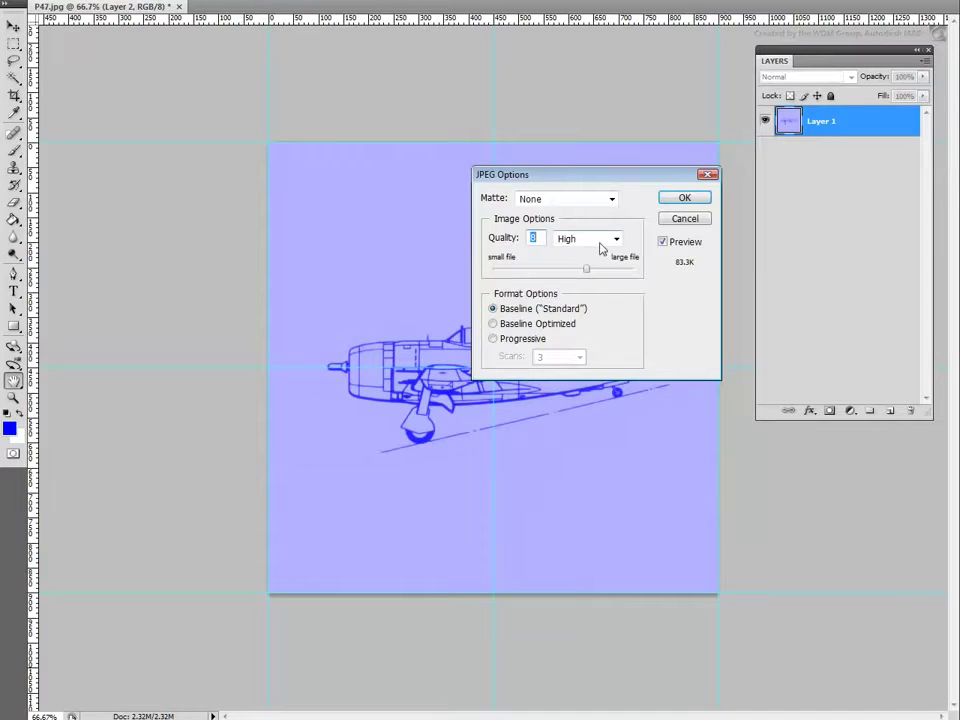
{"action": "left_click", "coordinate": [684, 197]}
{"action": "key", "text": "shift+alt+g"}
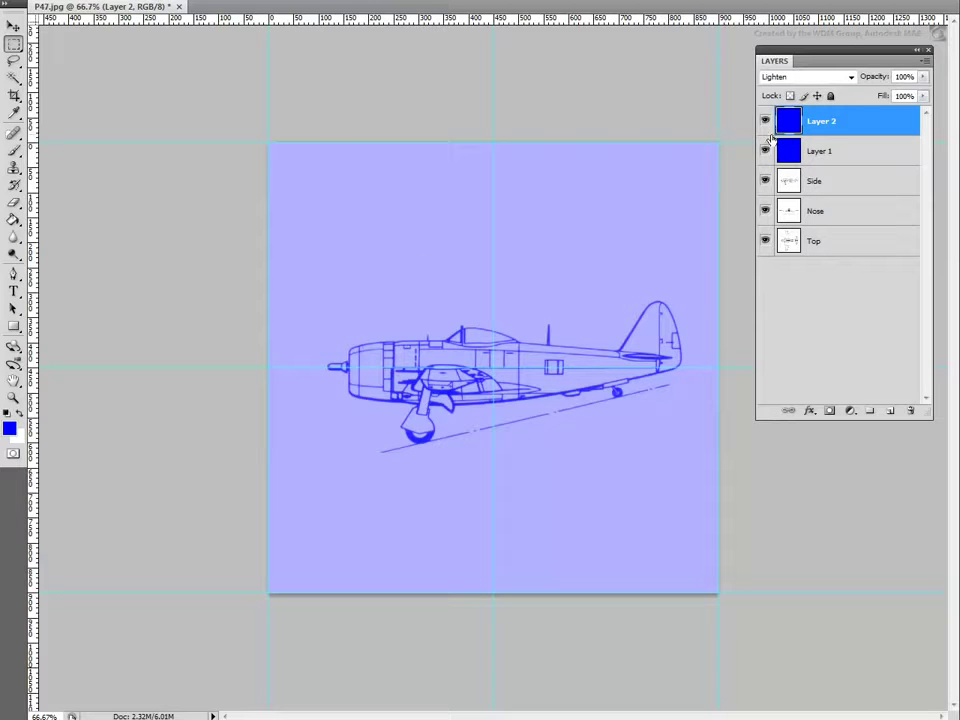
Hide the Side layer and try to save the nose view as a JPEG over nose.jpg.
{"action": "left_click", "coordinate": [766, 181]}
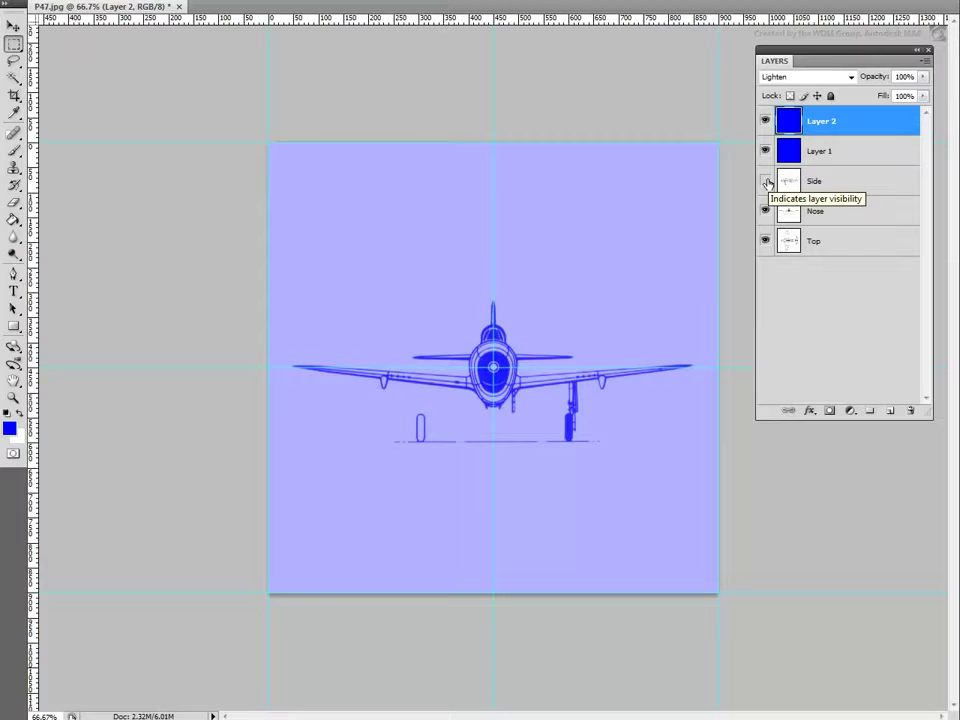
{"action": "left_click", "coordinate": [42, 0]}
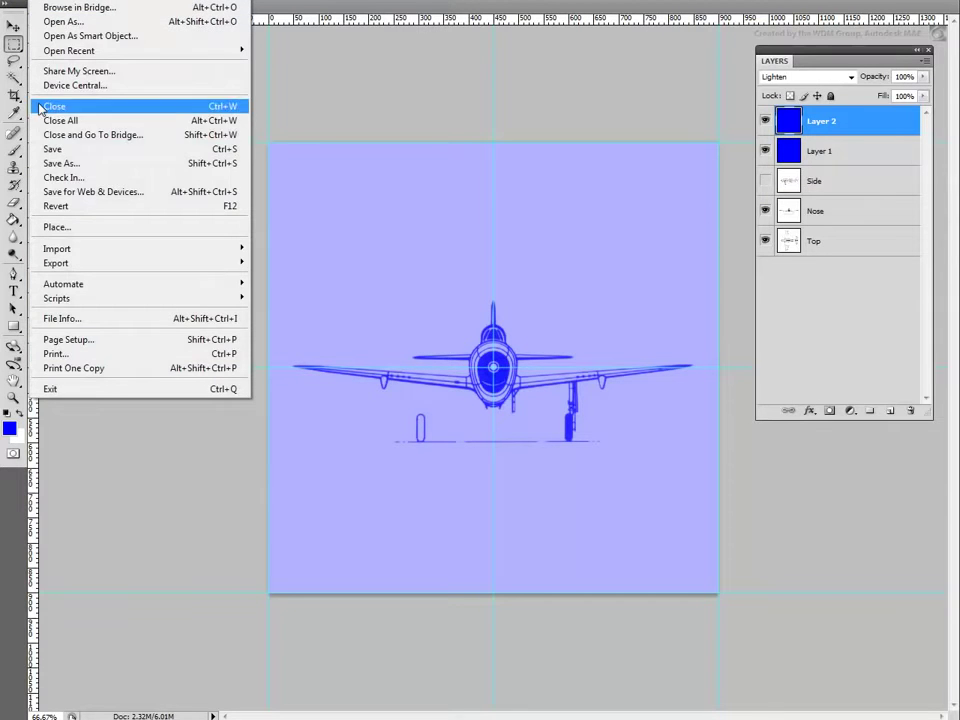
{"action": "left_click", "coordinate": [57, 164]}
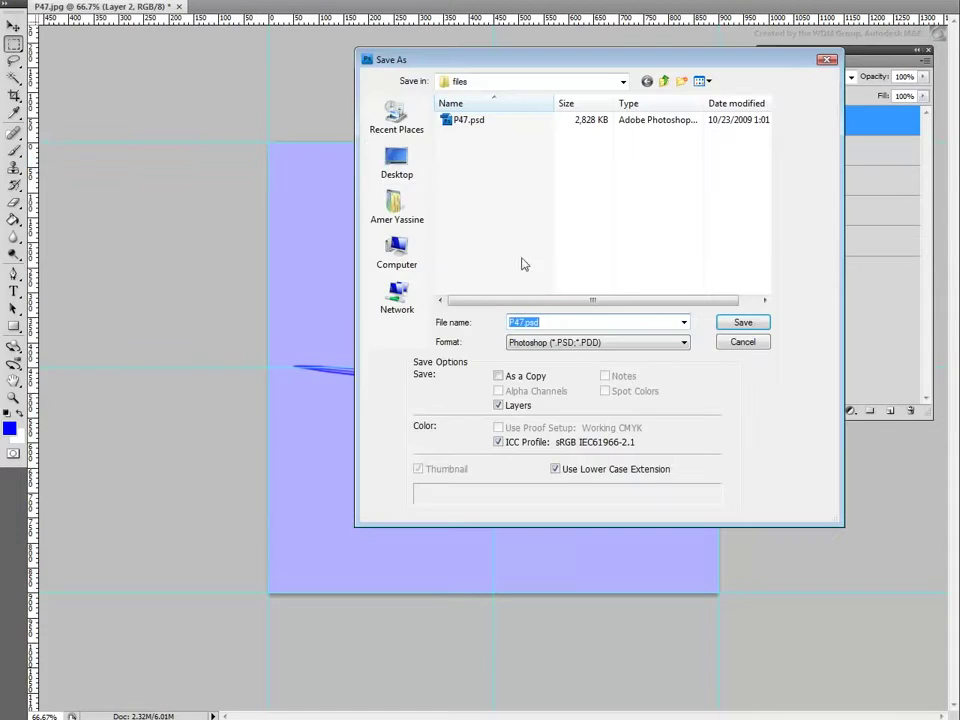
{"action": "left_click", "coordinate": [542, 343]}
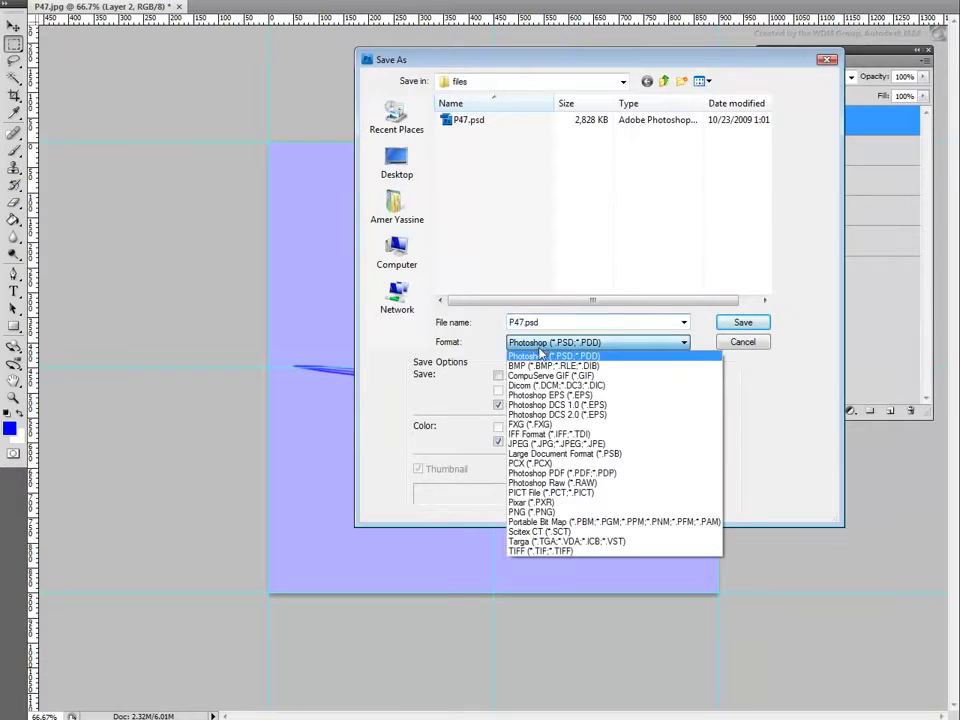
{"action": "left_click", "coordinate": [540, 443]}
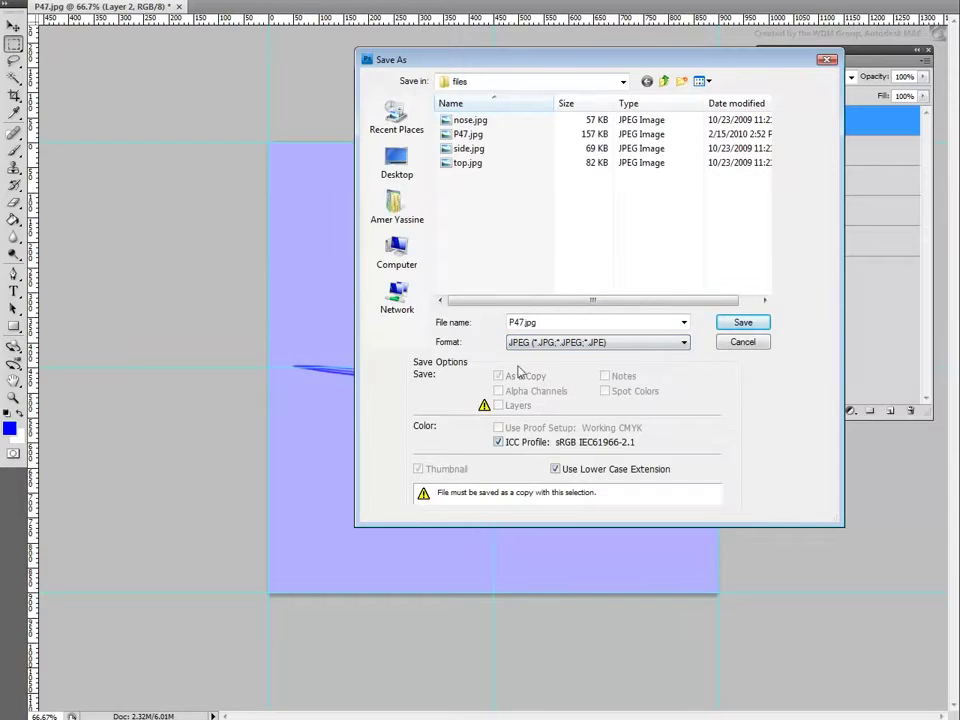
{"action": "left_click", "coordinate": [468, 121]}
{"action": "left_click", "coordinate": [745, 323]}
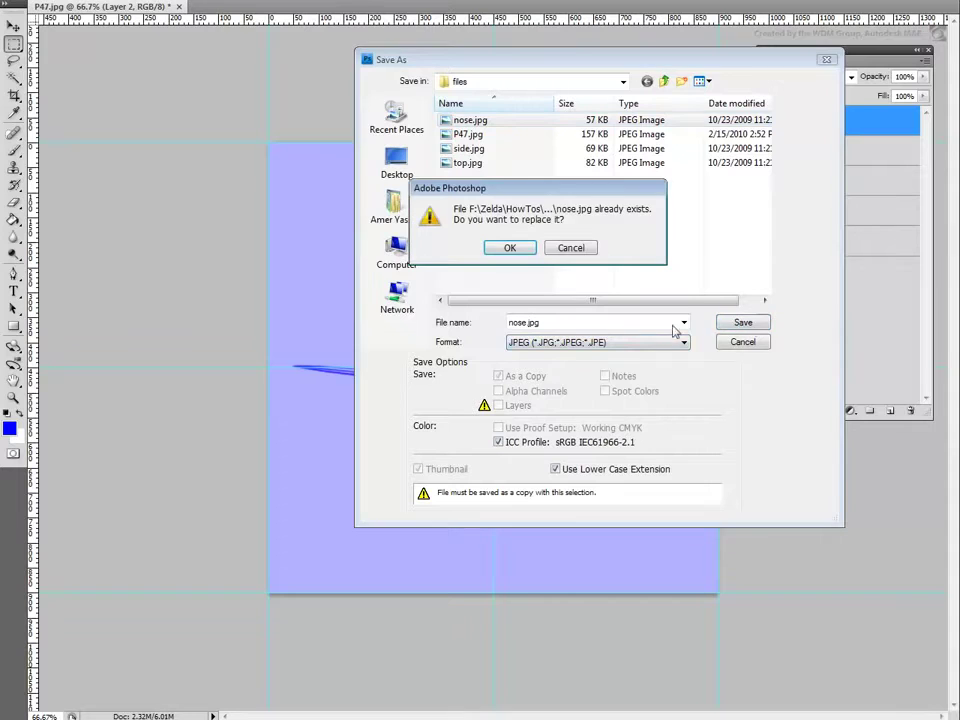
{"action": "left_click", "coordinate": [510, 247]}
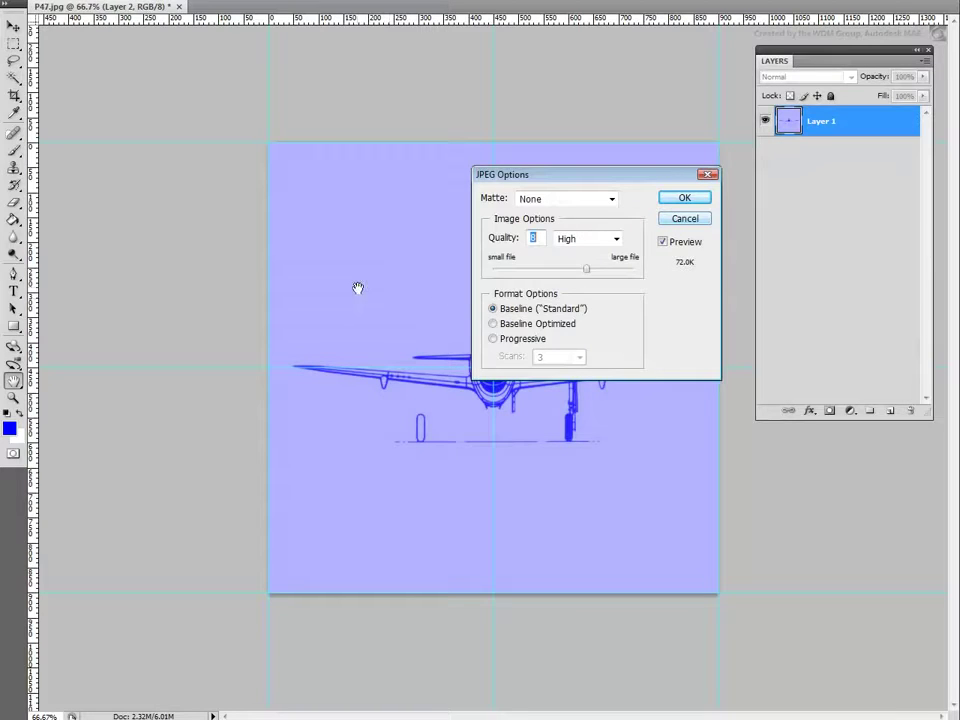
{"action": "left_click", "coordinate": [685, 218]}
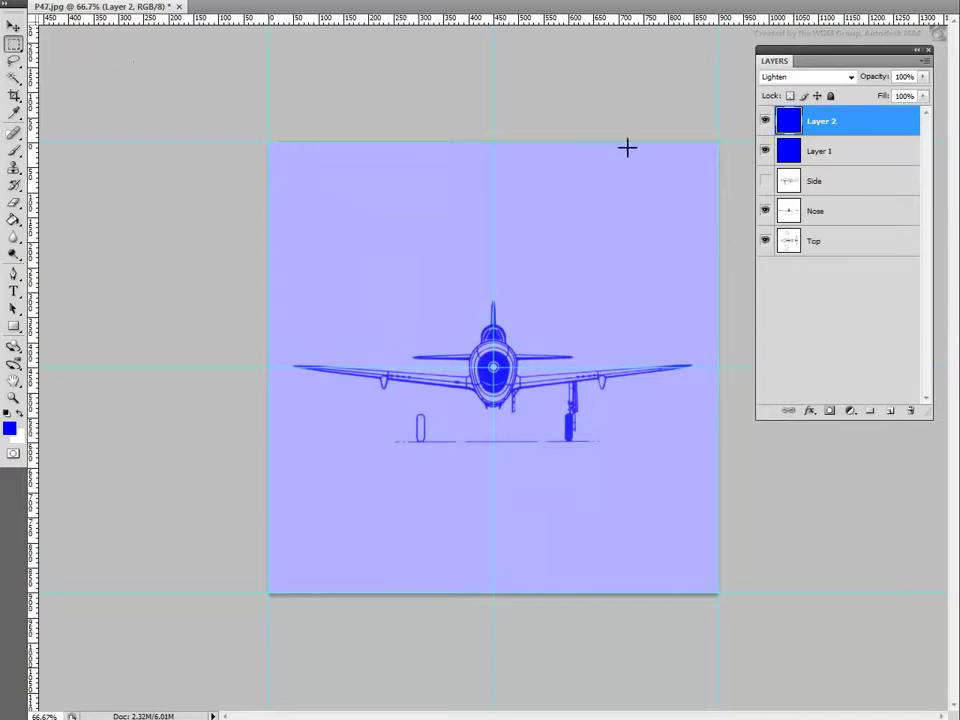
Hide the Nose layer and try to save the top view as a JPEG over top.jpg.
{"action": "left_click", "coordinate": [765, 211]}
{"action": "left_click", "coordinate": [66, 2]}
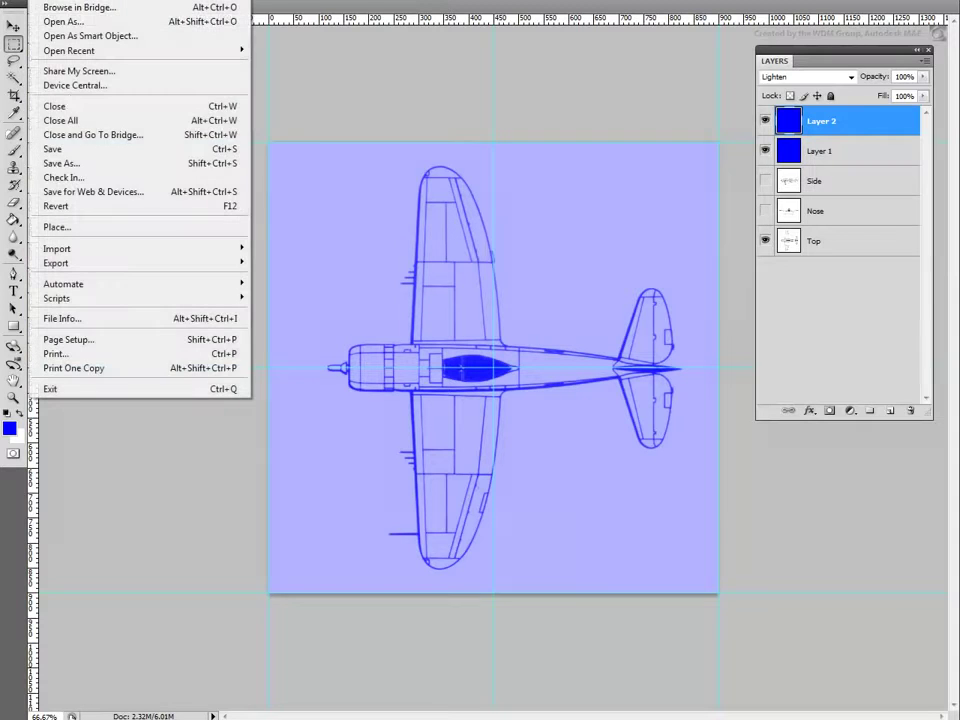
{"action": "left_click", "coordinate": [72, 165]}
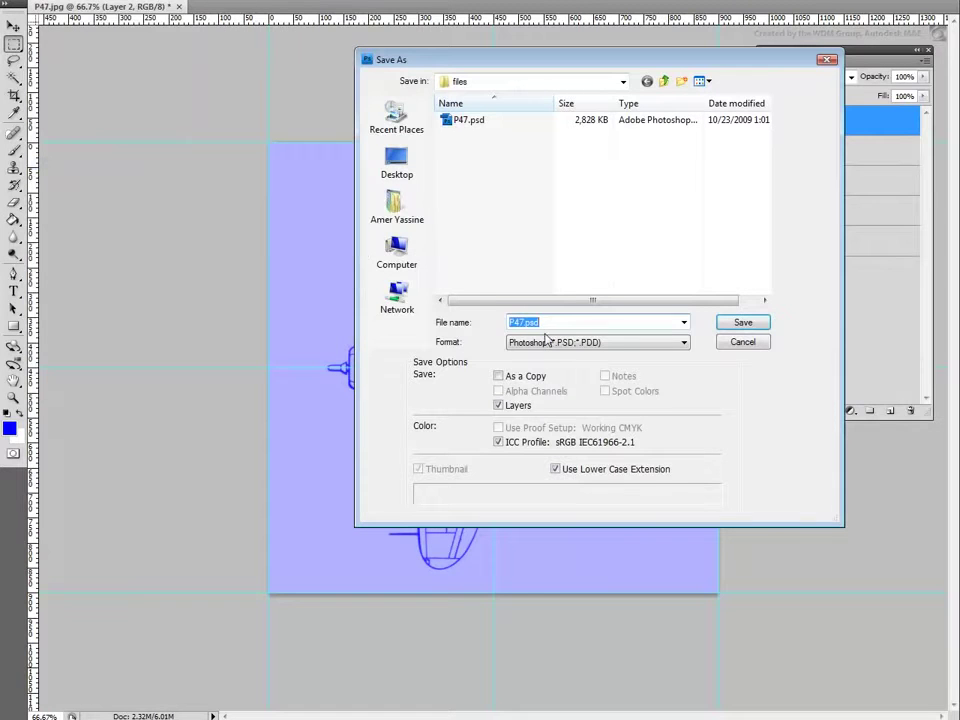
{"action": "left_click", "coordinate": [545, 342]}
{"action": "left_click", "coordinate": [535, 443]}
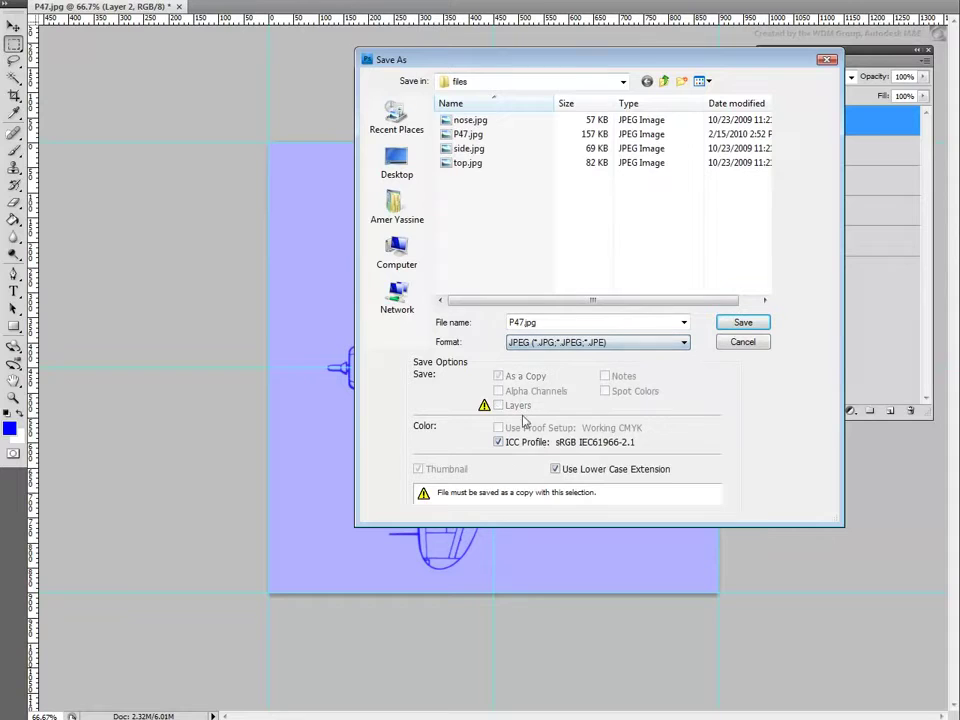
{"action": "left_click", "coordinate": [470, 164]}
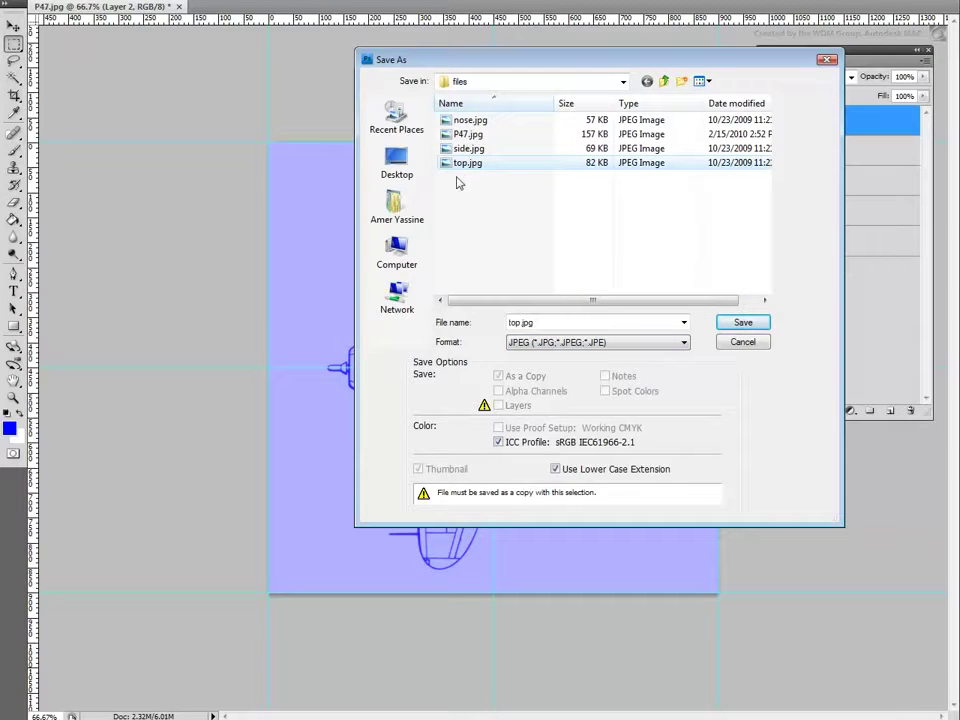
{"action": "left_click", "coordinate": [741, 343]}
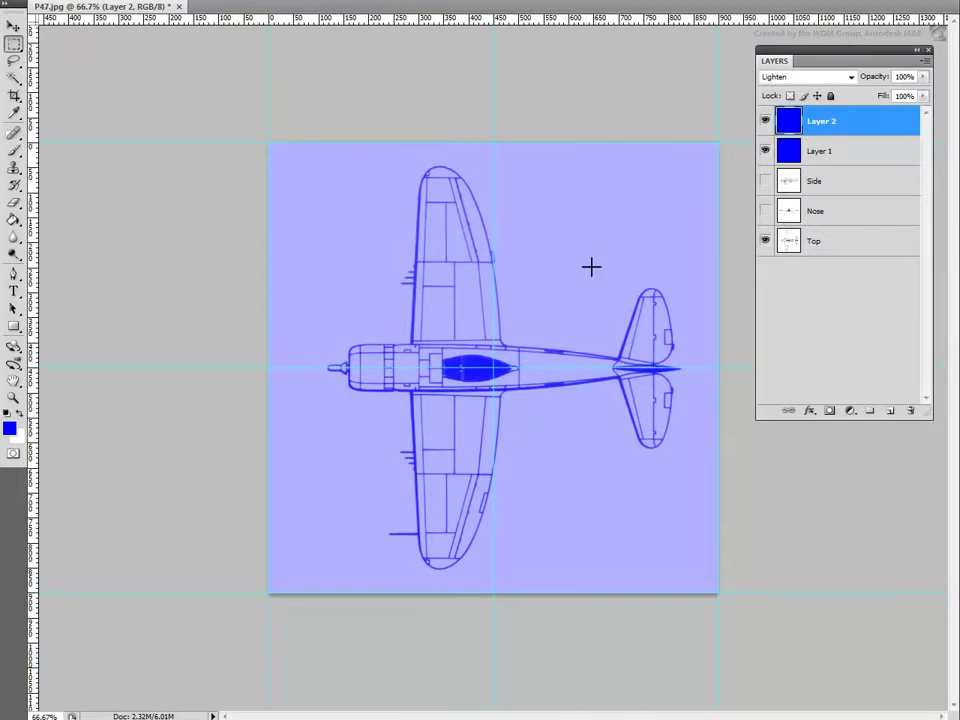
Show the Nose and Side layers again and try to save the layered document as P47.psd.
{"action": "left_click", "coordinate": [765, 210]}
{"action": "left_click", "coordinate": [765, 180]}
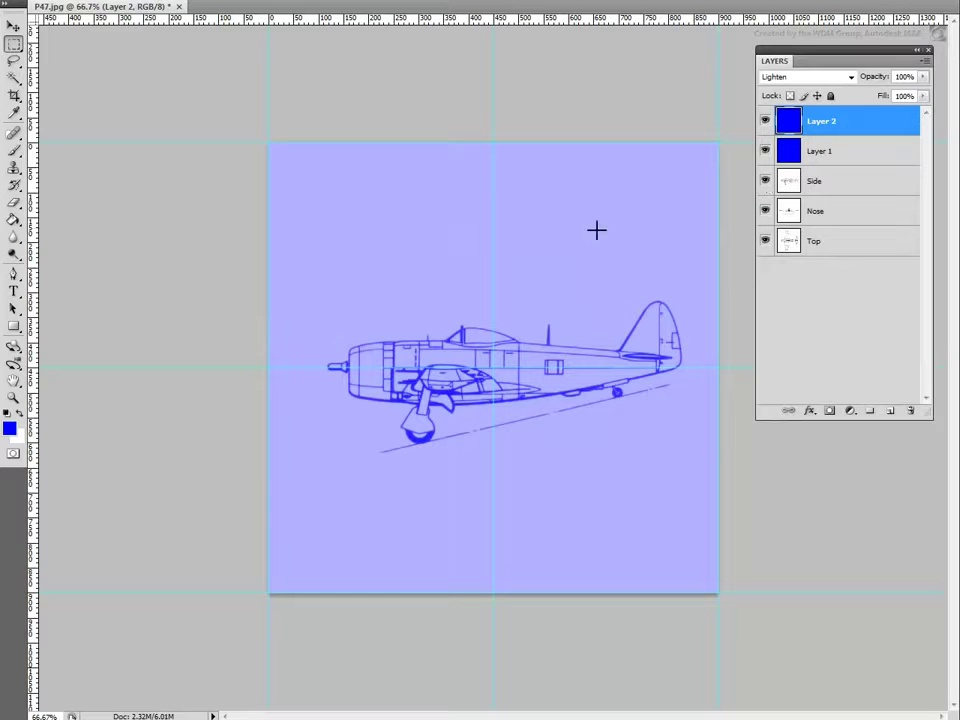
{"action": "left_click", "coordinate": [40, 0]}
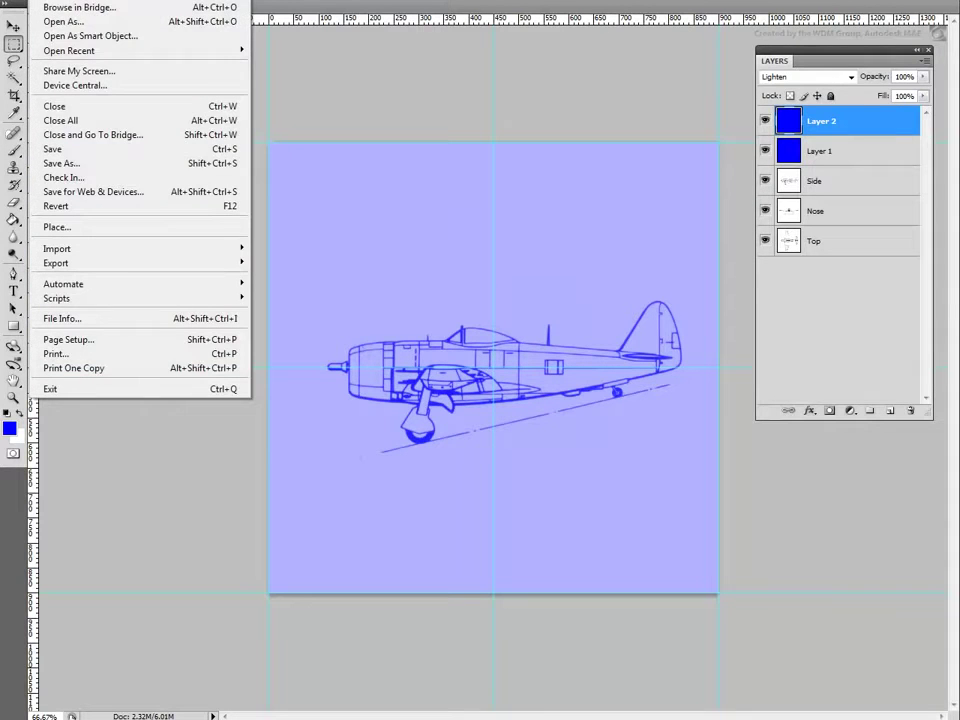
{"action": "left_click", "coordinate": [71, 164]}
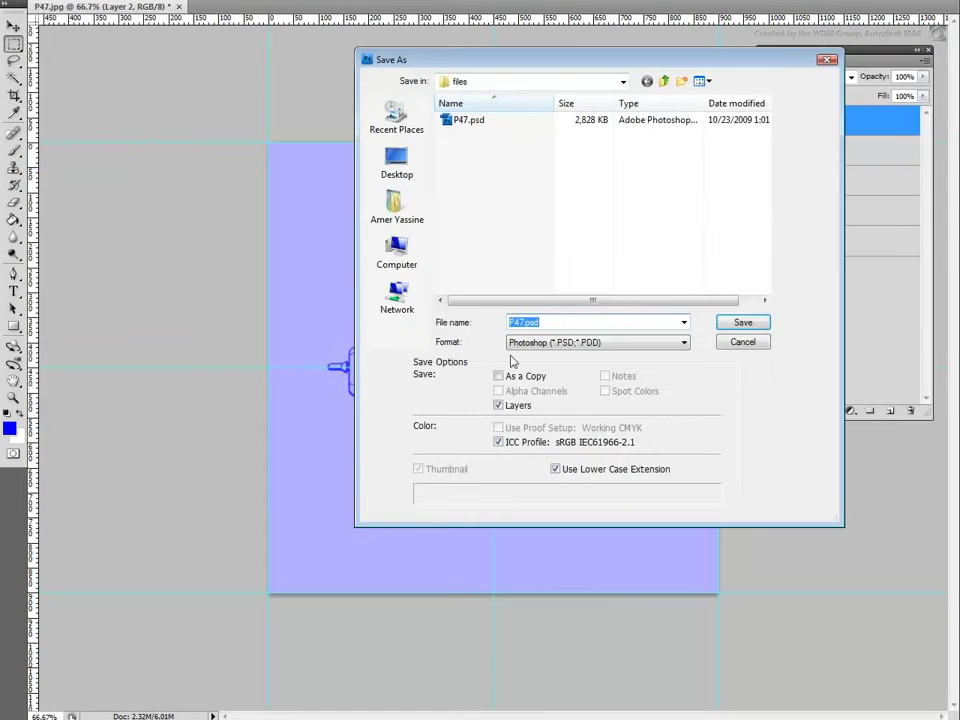
{"action": "left_click", "coordinate": [740, 342]}
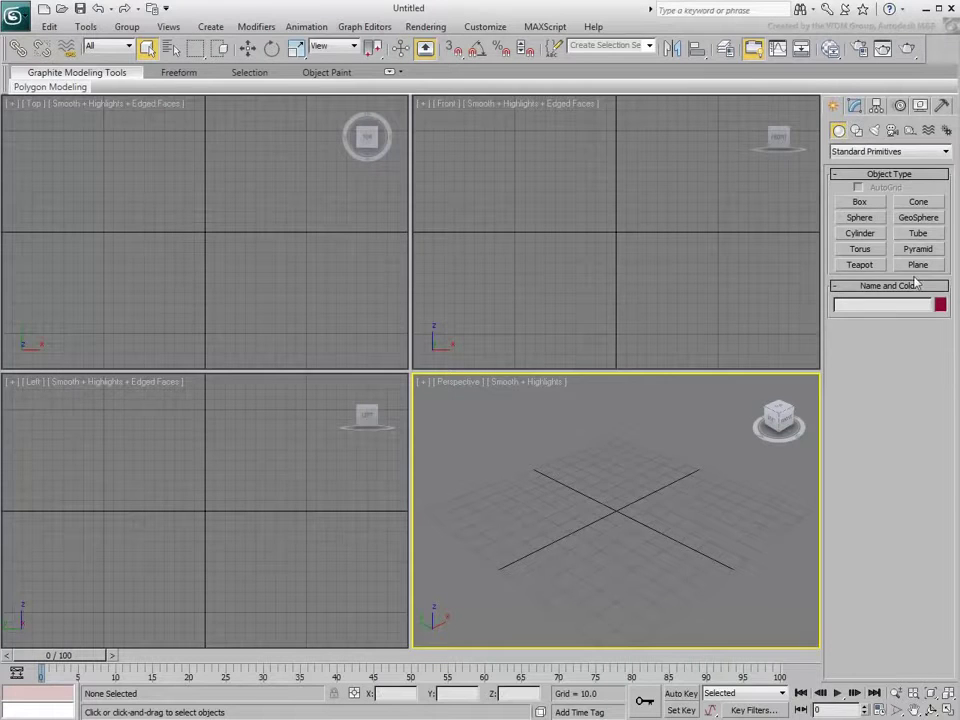
Create a standard plane around the origin in the Top view and set its length and width to 900.
{"action": "left_click", "coordinate": [917, 264]}
{"action": "left_click_drag", "start_coordinate": [137, 297], "coordinate": [272, 168]}
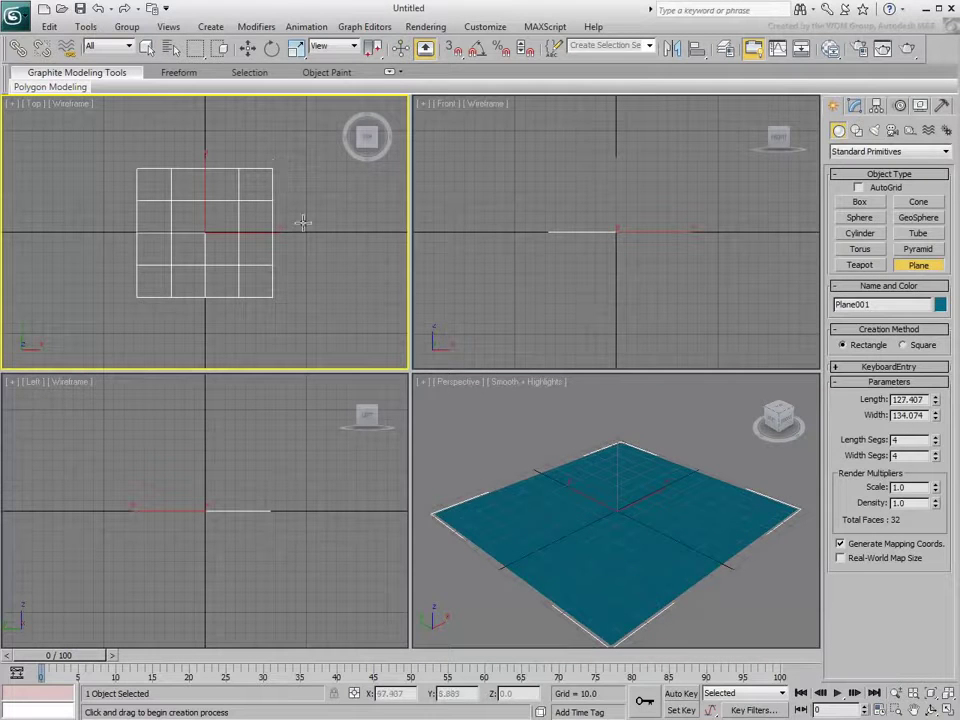
{"action": "double_click", "coordinate": [915, 400]}
{"action": "type", "text": "900"}
{"action": "key", "text": "Tab"}
{"action": "type", "text": "900"}
{"action": "key", "text": "Return"}
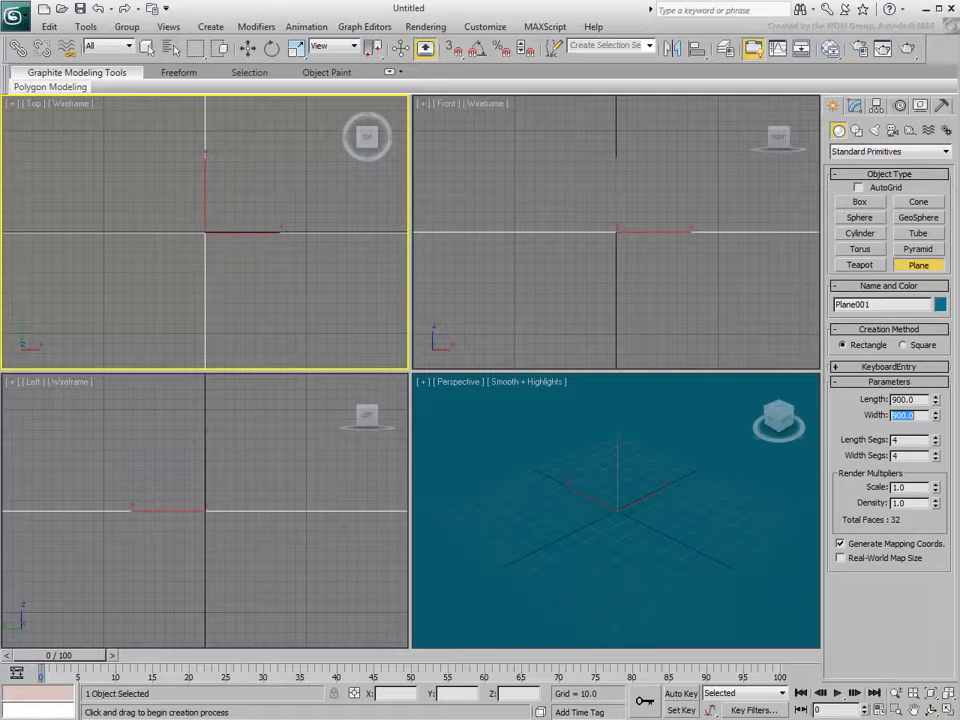
Set the plane's length and width segments to 1 and finish creating planes.
{"action": "scroll", "coordinate": [244, 240], "scroll_direction": "down", "scroll_amount": 6}
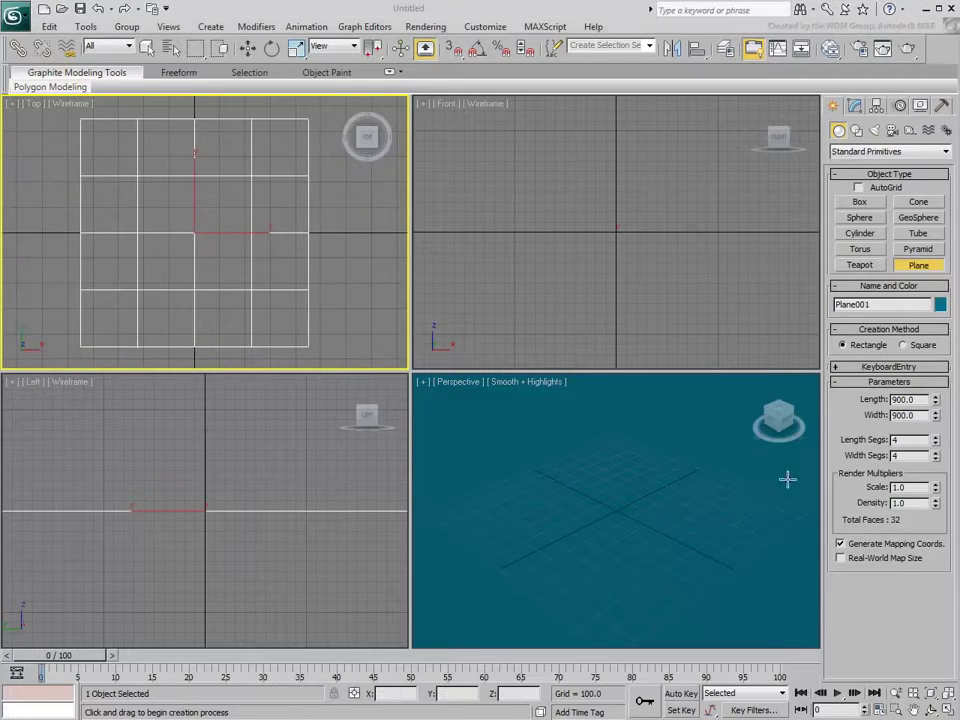
{"action": "right_click", "coordinate": [936, 441]}
{"action": "right_click", "coordinate": [936, 456]}
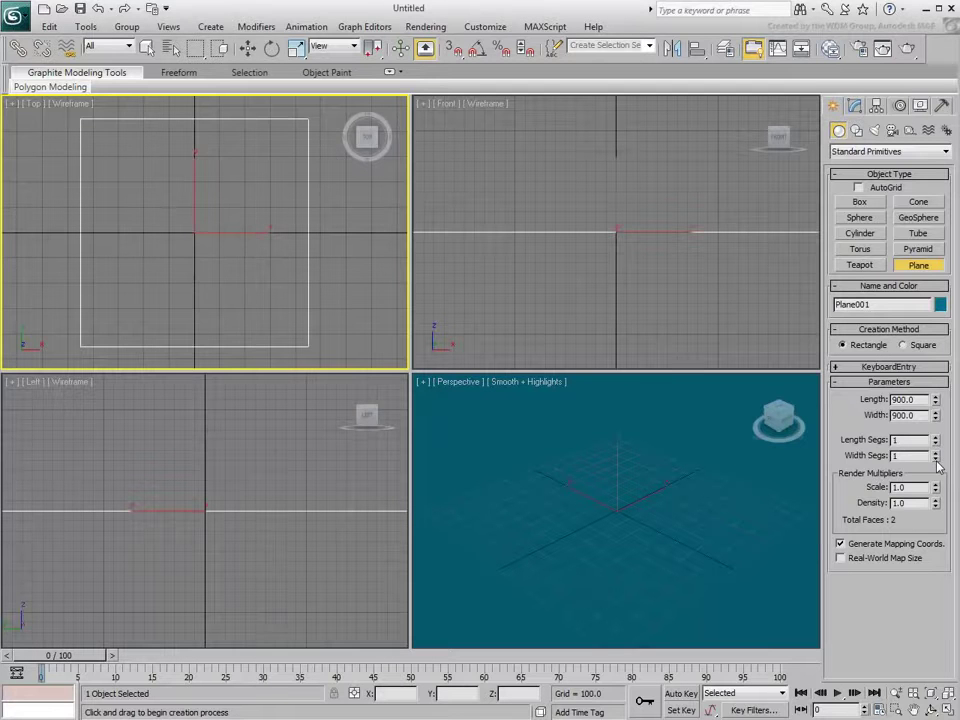
{"action": "right_click", "coordinate": [257, 261]}
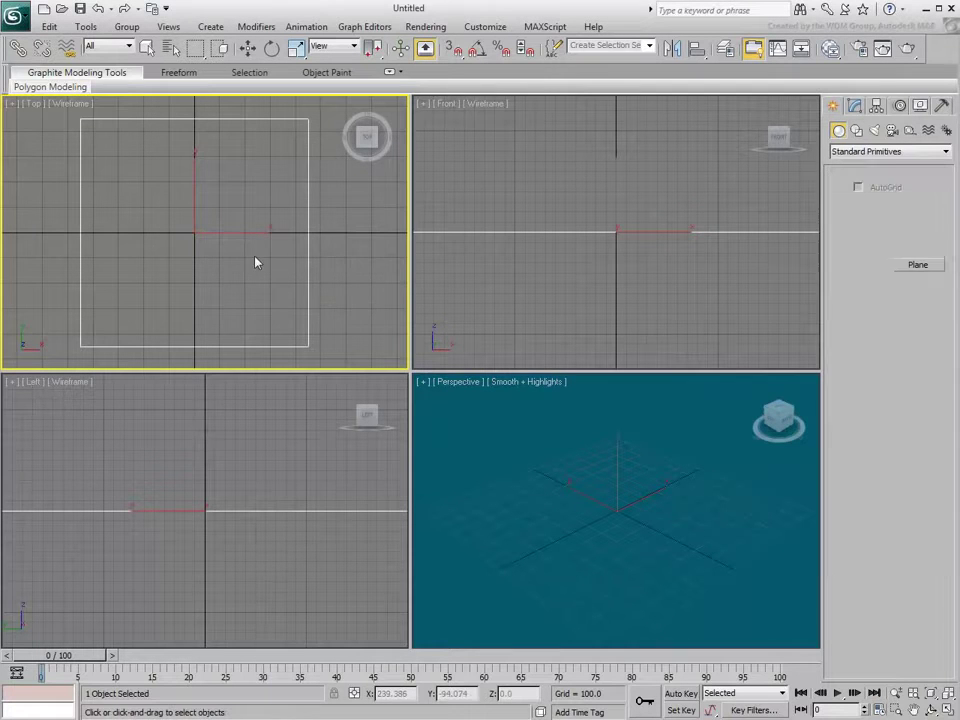
Move the plane exactly to the world origin by setting its Y position to 0.
{"action": "right_click", "coordinate": [263, 270]}
{"action": "left_click", "coordinate": [277, 276]}
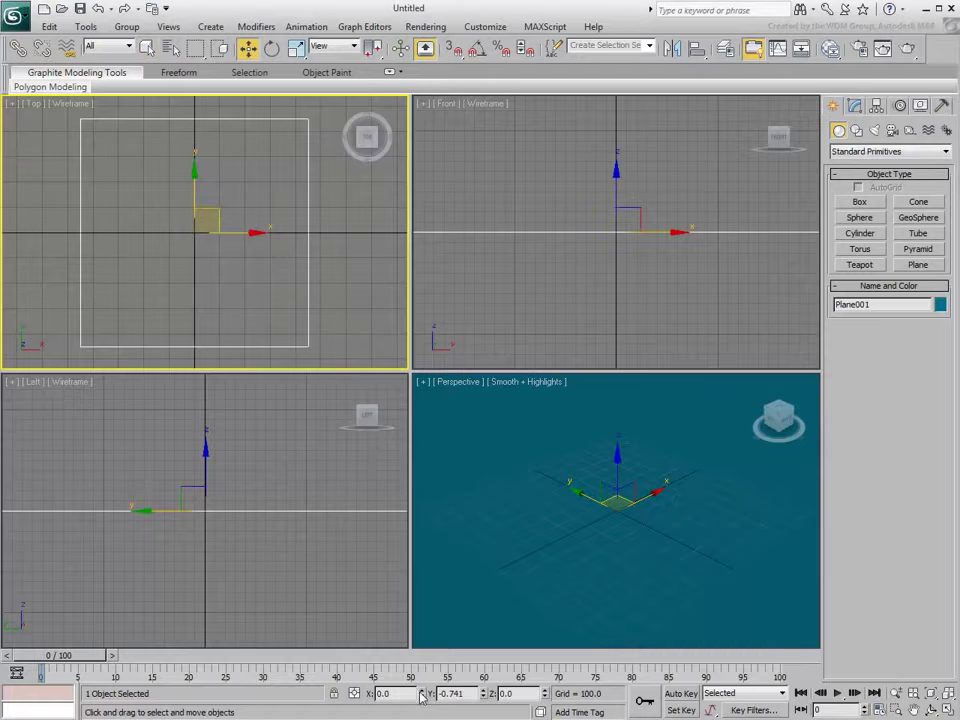
{"action": "right_click", "coordinate": [484, 694]}
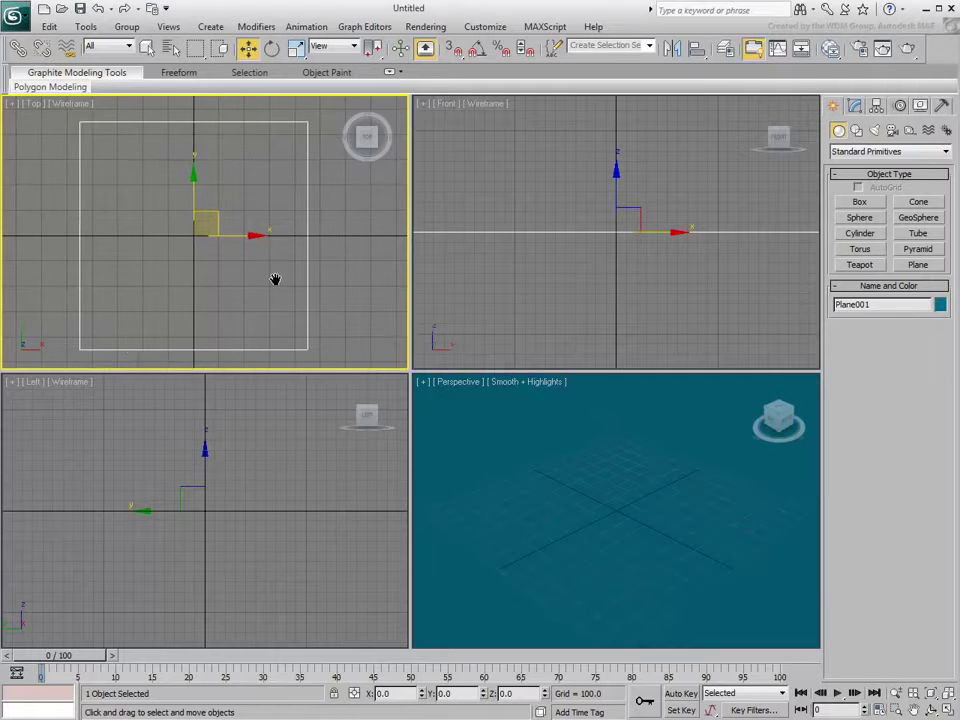
Display the Top, Front and Left viewports as Smooth + Highlights and show edged faces in all four viewports.
{"action": "key", "text": "F3"}
{"action": "right_click", "coordinate": [528, 286]}
{"action": "key", "text": "F3"}
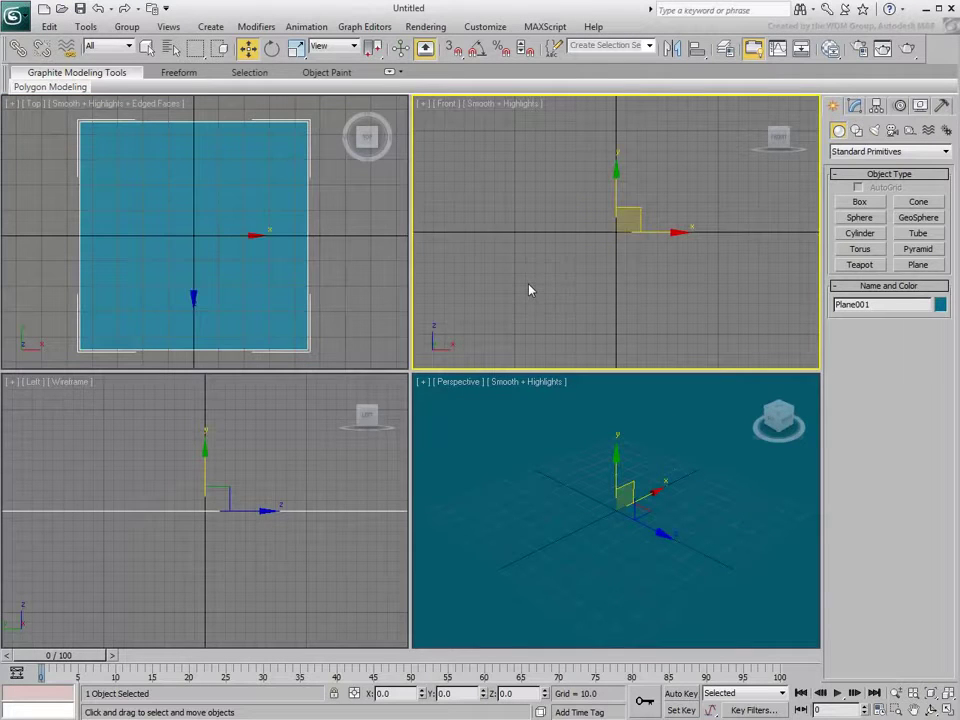
{"action": "right_click", "coordinate": [278, 497]}
{"action": "key", "text": "F3"}
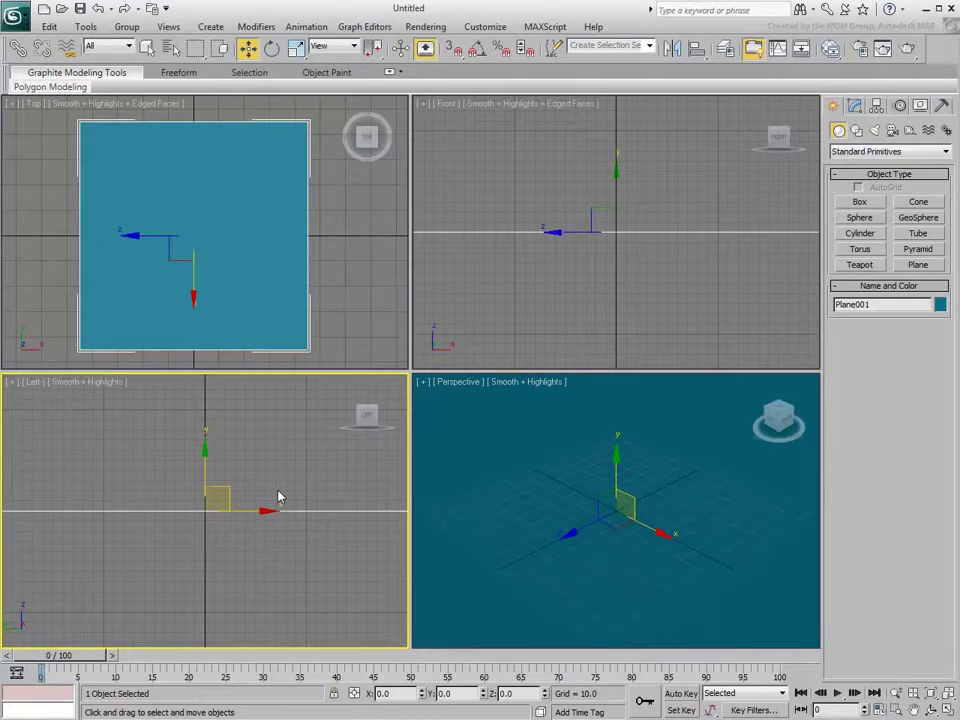
{"action": "right_click", "coordinate": [510, 508]}
{"action": "key", "text": "F4"}
Hide the grid in the Perspective, Left, Front and Top viewports.
{"action": "scroll", "coordinate": [510, 507], "scroll_direction": "down", "scroll_amount": 5}
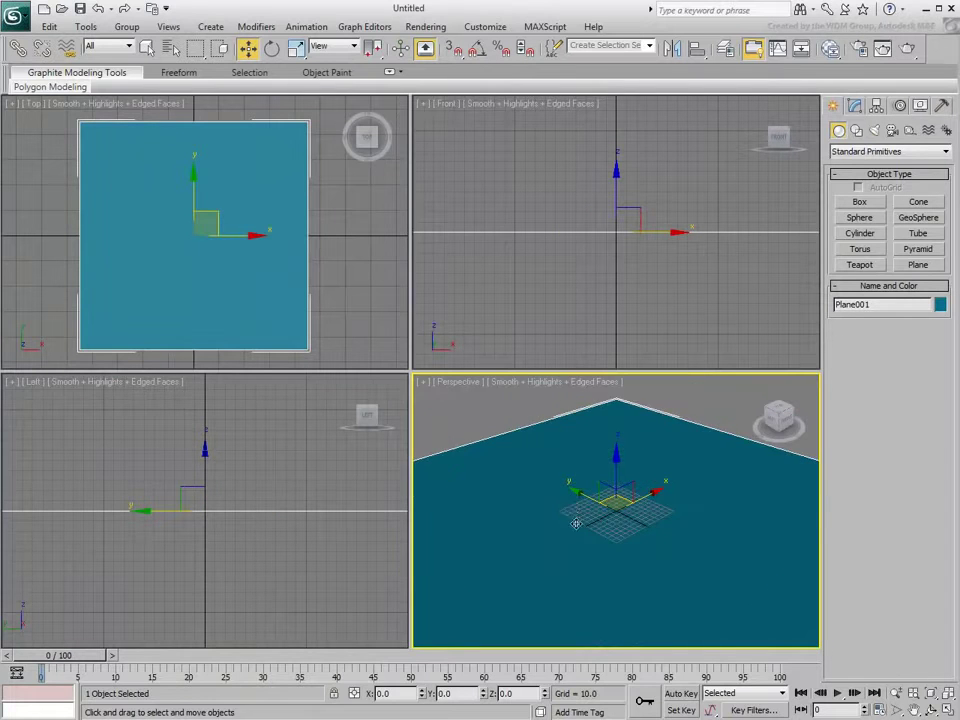
{"action": "middle_click_drag", "start_coordinate": [574, 527], "coordinate": [573, 499]}
{"action": "right_click", "coordinate": [292, 495]}
{"action": "right_click", "coordinate": [463, 312]}
{"action": "right_click", "coordinate": [292, 297]}
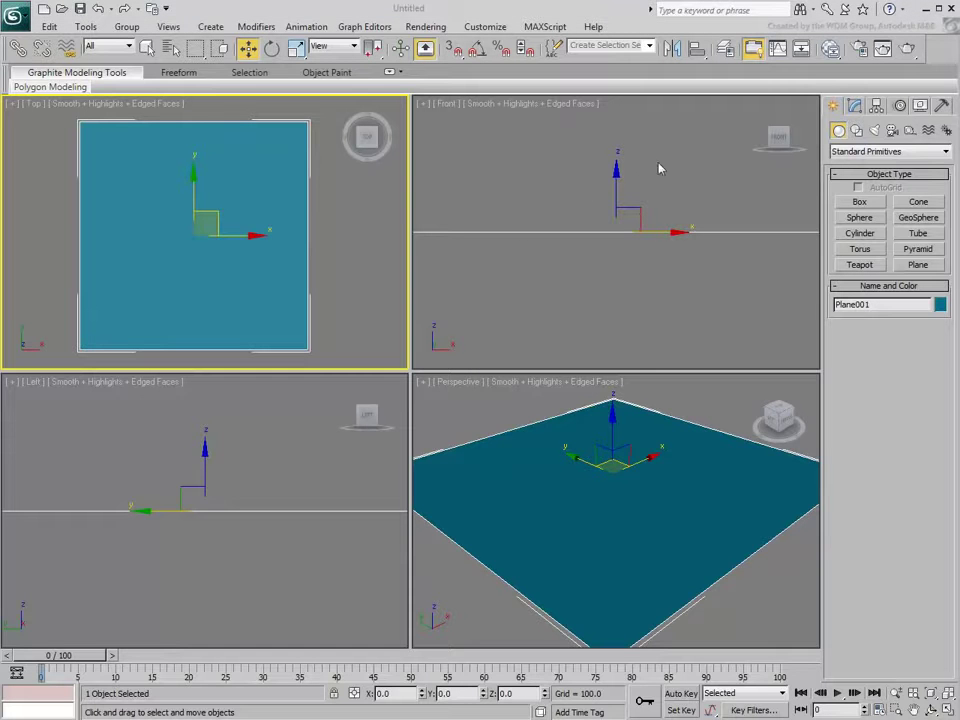
Open the Slate Material Editor, fit its window above the lower viewports, and add a Standard material with its parameters displayed.
{"action": "left_click", "coordinate": [829, 48]}
{"action": "left_click_drag", "start_coordinate": [490, 337], "coordinate": [422, 122]}
{"action": "left_click_drag", "start_coordinate": [815, 465], "coordinate": [833, 383]}
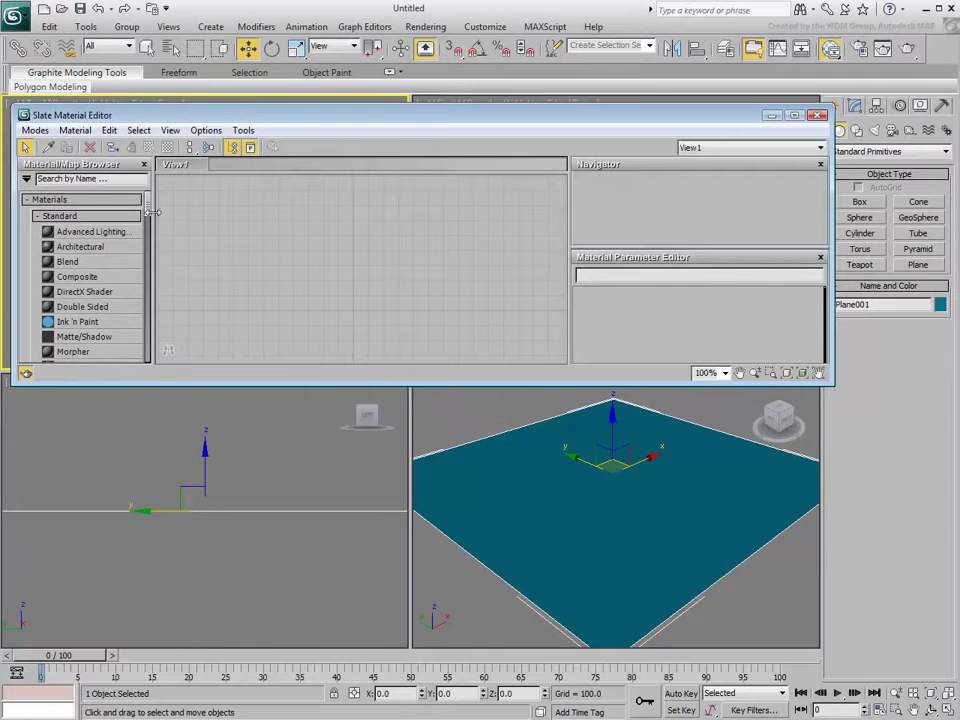
{"action": "scroll", "coordinate": [148, 220], "scroll_direction": "down", "scroll_amount": 4}
{"action": "left_click_drag", "start_coordinate": [83, 310], "coordinate": [415, 265]}
{"action": "double_click", "coordinate": [429, 257]}
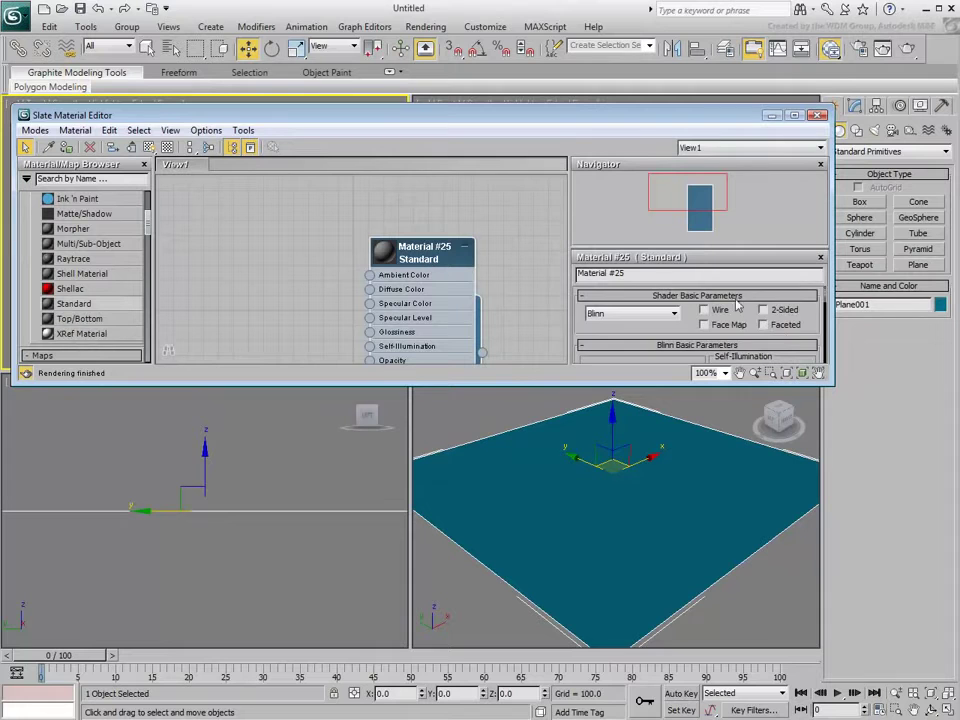
Set the Standard material's self-illumination to 100 and assign the material to the plane.
{"action": "scroll", "coordinate": [760, 310], "scroll_direction": "down", "scroll_amount": 2}
{"action": "left_click_drag", "start_coordinate": [782, 315], "coordinate": [784, 242]}
{"action": "left_click_drag", "start_coordinate": [482, 357], "coordinate": [547, 488]}
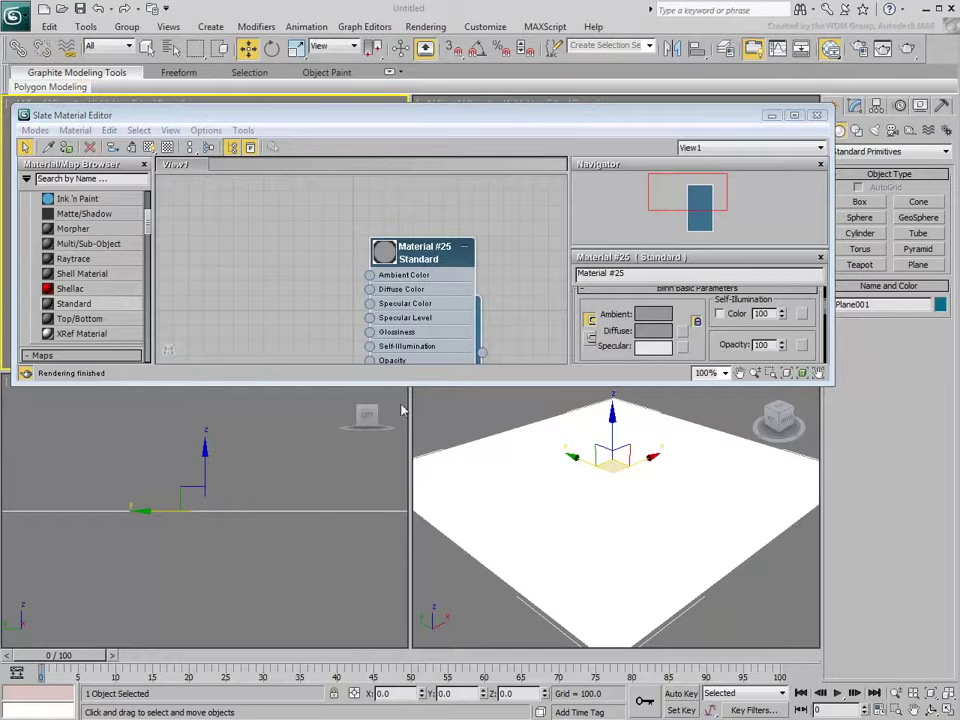
Load top.jpg as a Bitmap map into the material's Diffuse Color and show it on the plane in the viewports.
{"action": "left_click_drag", "start_coordinate": [370, 290], "coordinate": [270, 245]}
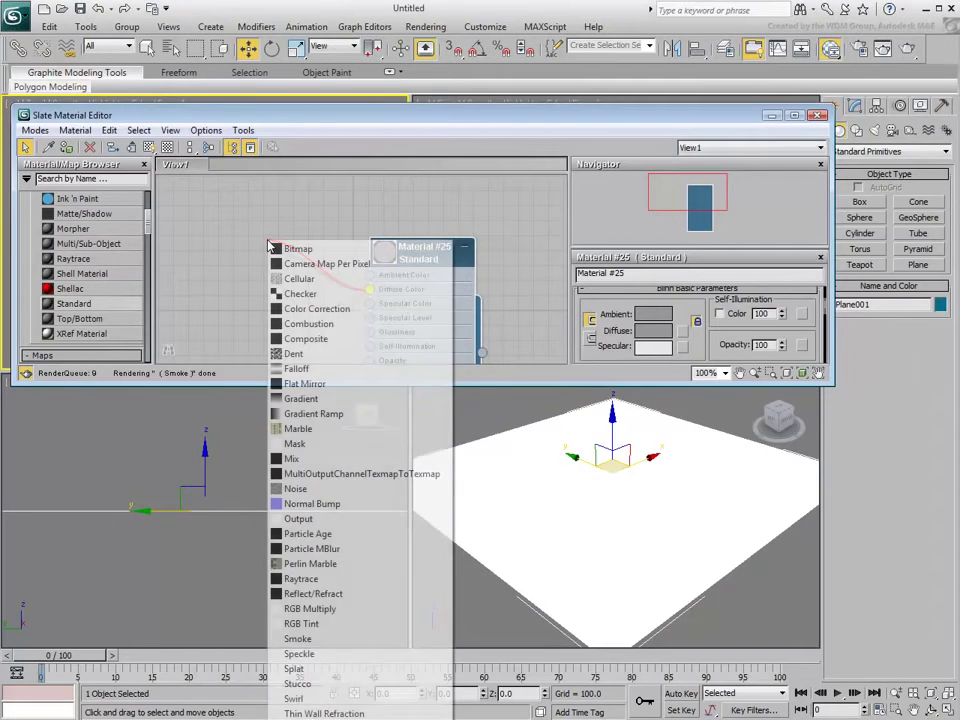
{"action": "left_click", "coordinate": [283, 248]}
{"action": "left_click", "coordinate": [155, 33]}
{"action": "left_click", "coordinate": [120, 56]}
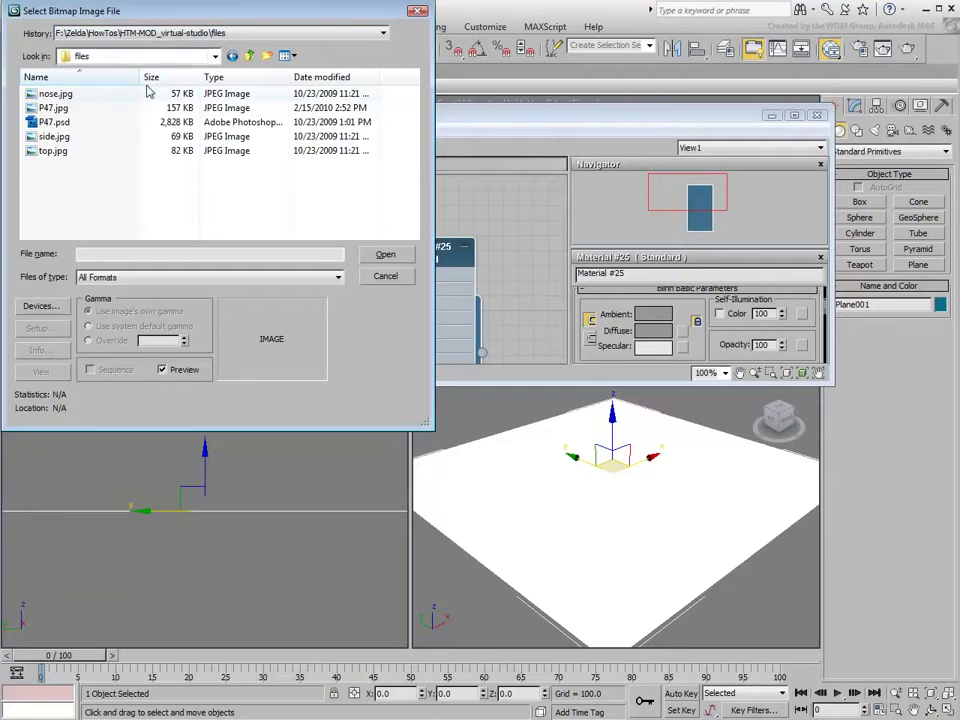
{"action": "left_click", "coordinate": [52, 151]}
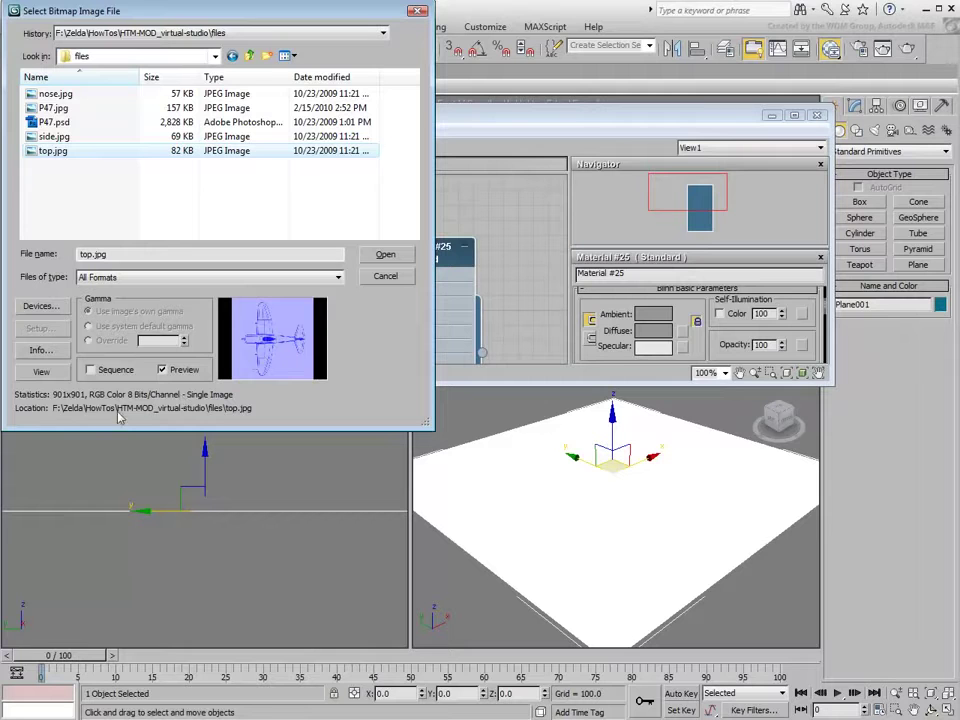
{"action": "left_click", "coordinate": [385, 255]}
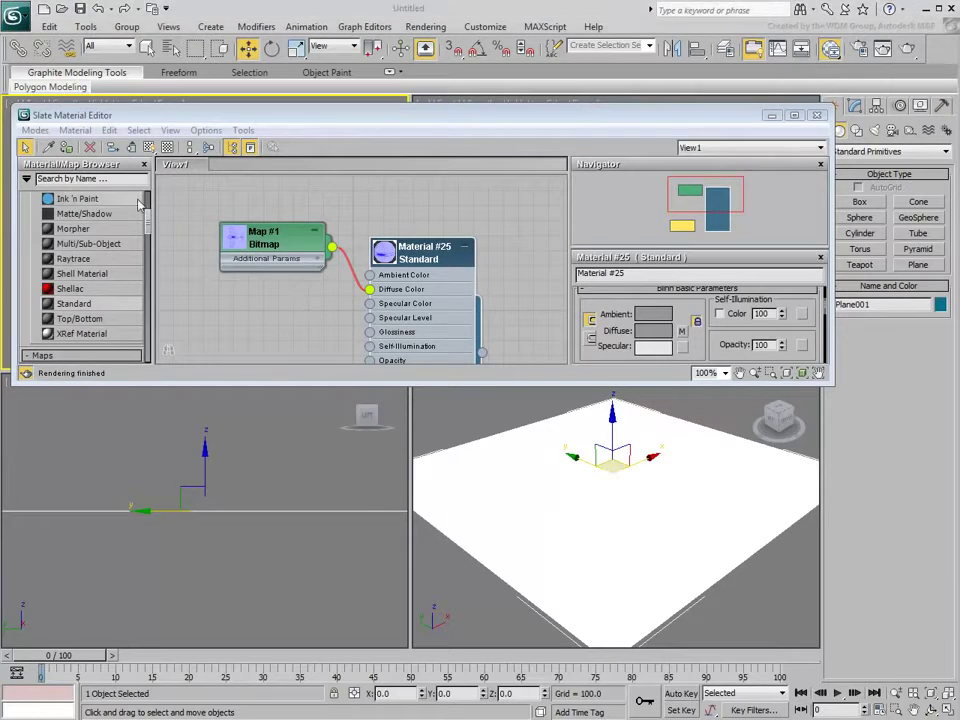
{"action": "left_click", "coordinate": [149, 147]}
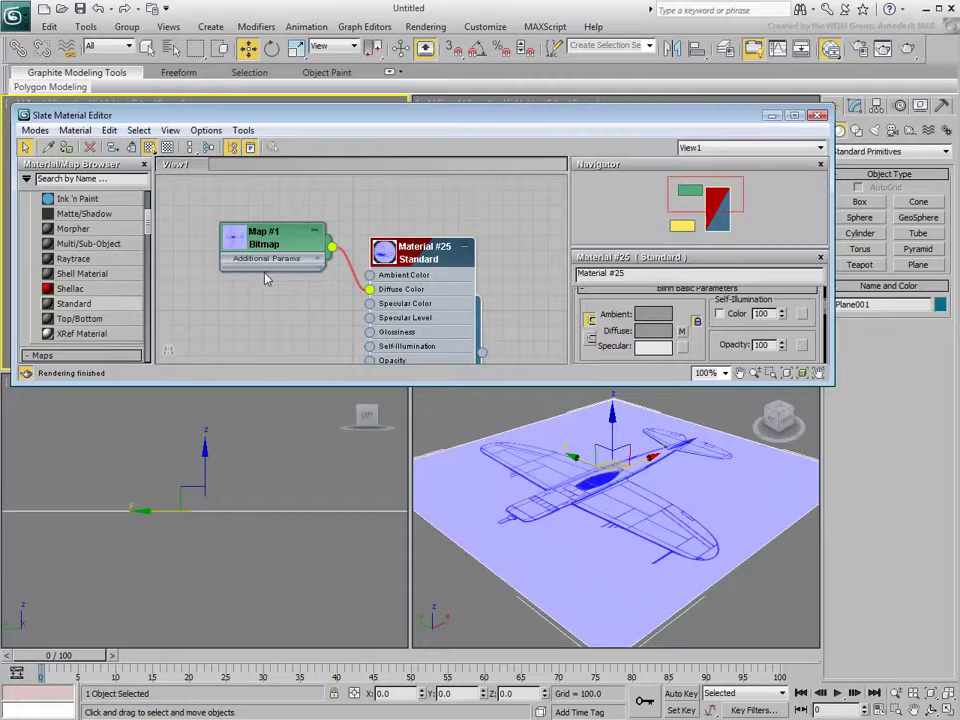
{"action": "middle_click_drag", "start_coordinate": [633, 535], "coordinate": [613, 562], "text": "alt"}
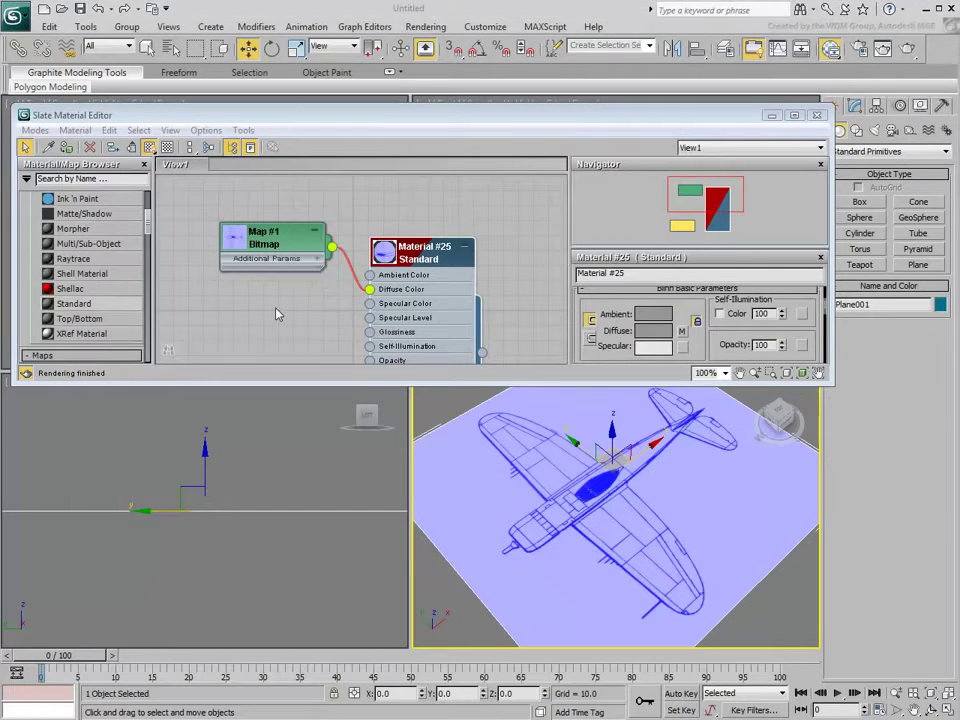
Examine the Direct3D driver's background and download texture size settings in the viewport preferences, leaving them as they are.
{"action": "left_click", "coordinate": [485, 28]}
{"action": "left_click", "coordinate": [499, 270]}
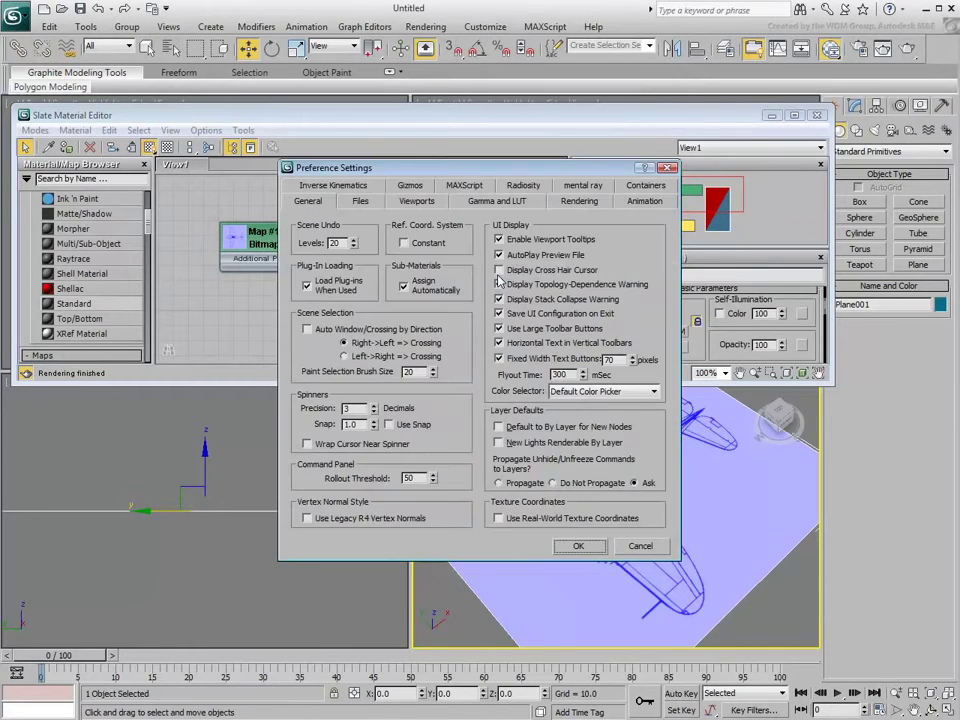
{"action": "left_click", "coordinate": [417, 202]}
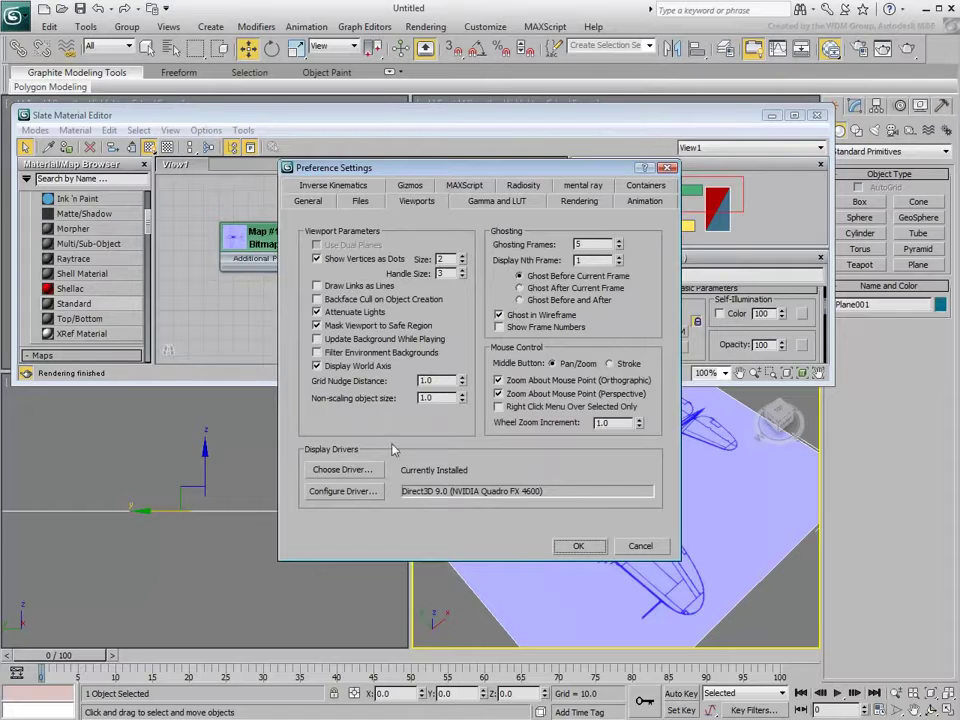
{"action": "left_click", "coordinate": [349, 494]}
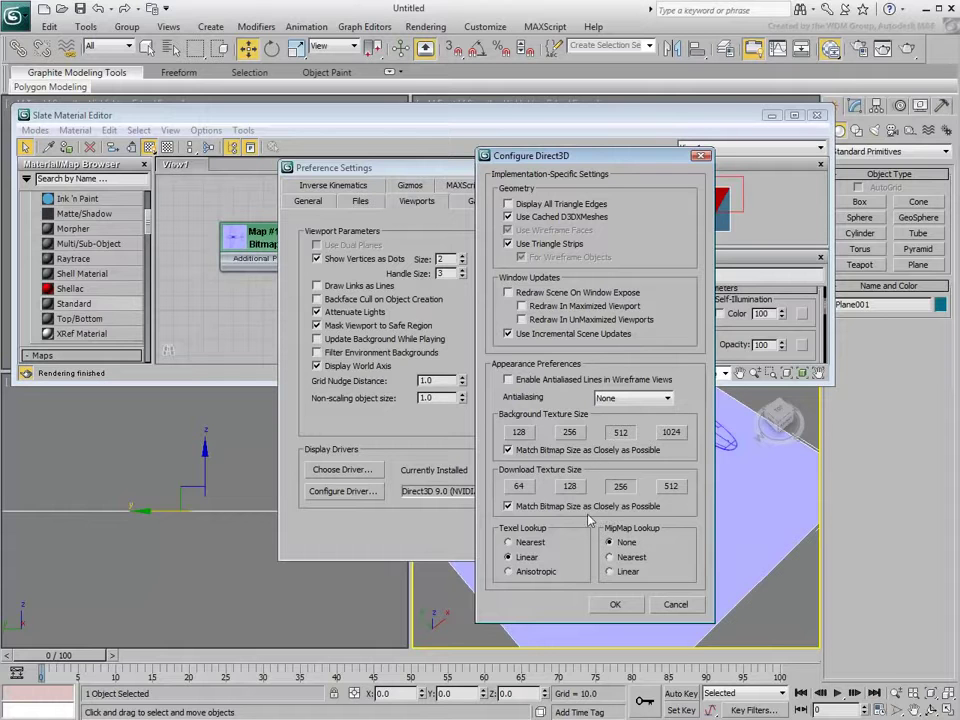
{"action": "left_click", "coordinate": [676, 605]}
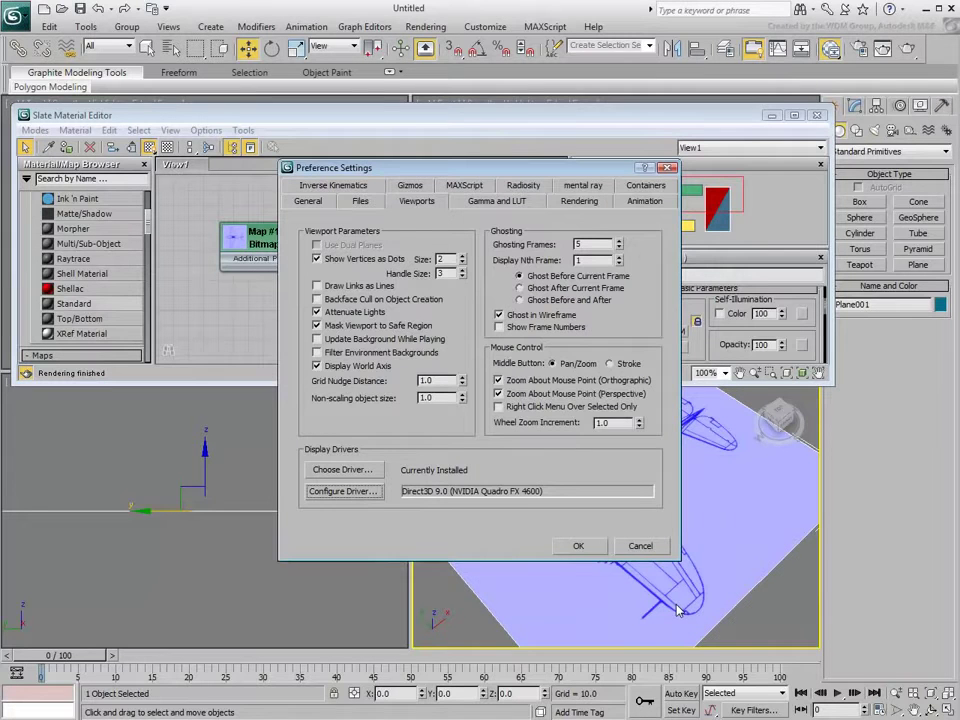
{"action": "left_click", "coordinate": [638, 547]}
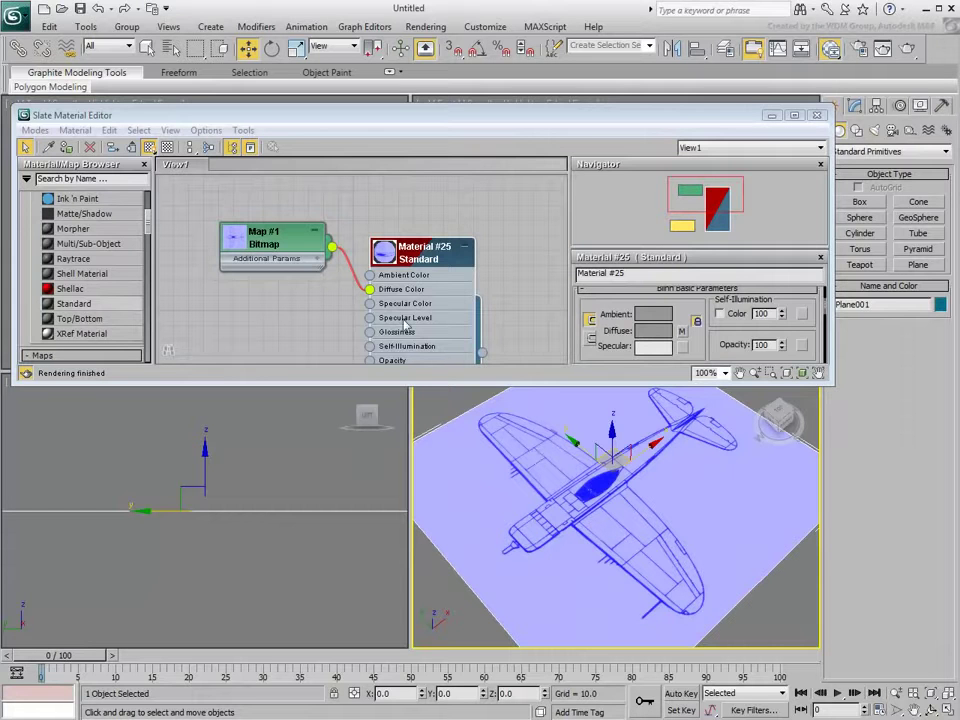
Close the Slate Material Editor and inspect the top blueprint plane in the viewports.
{"action": "scroll", "coordinate": [316, 315], "scroll_direction": "down", "scroll_amount": 5}
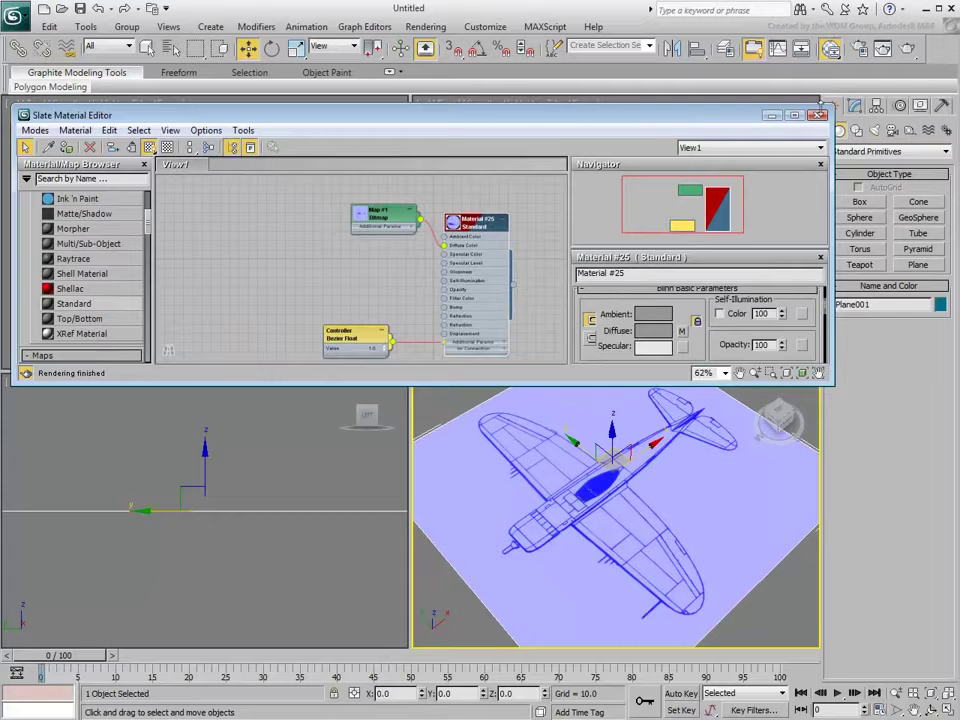
{"action": "left_click", "coordinate": [818, 116]}
{"action": "mouse_move", "coordinate": [609, 531]}
{"action": "middle_mouse_down", "text": "alt"}
{"action": "mouse_move", "coordinate": [613, 495]}
{"action": "mouse_move", "coordinate": [616, 525]}
{"action": "middle_mouse_up", "text": "alt"}
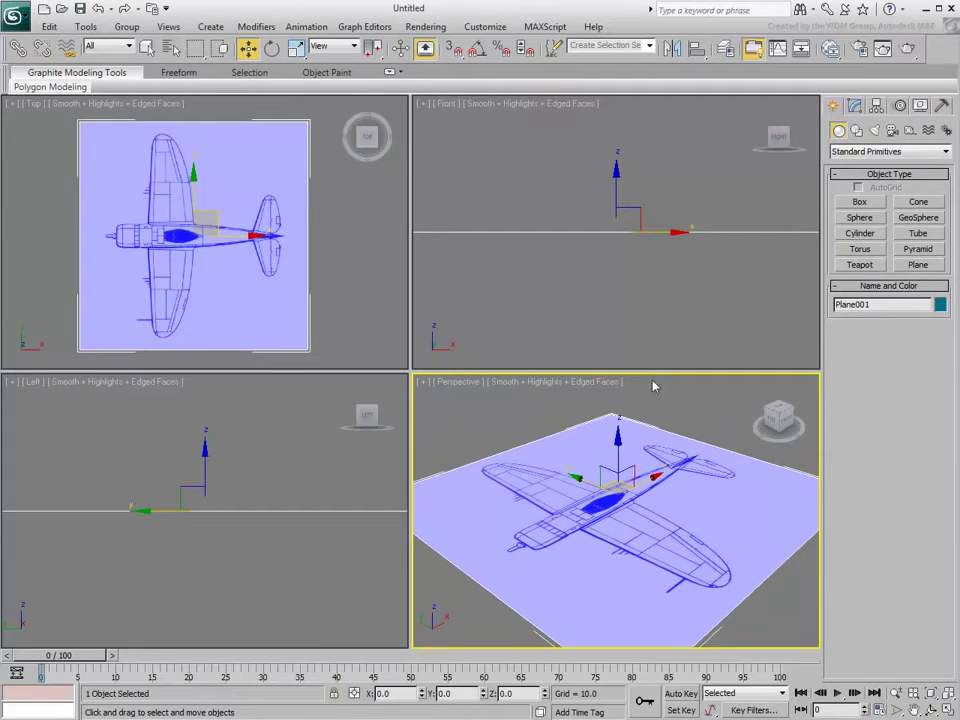
Turn on angle snap and rotate a single copy of the top blueprint plane 90 degrees about the X axis.
{"action": "left_click", "coordinate": [477, 52]}
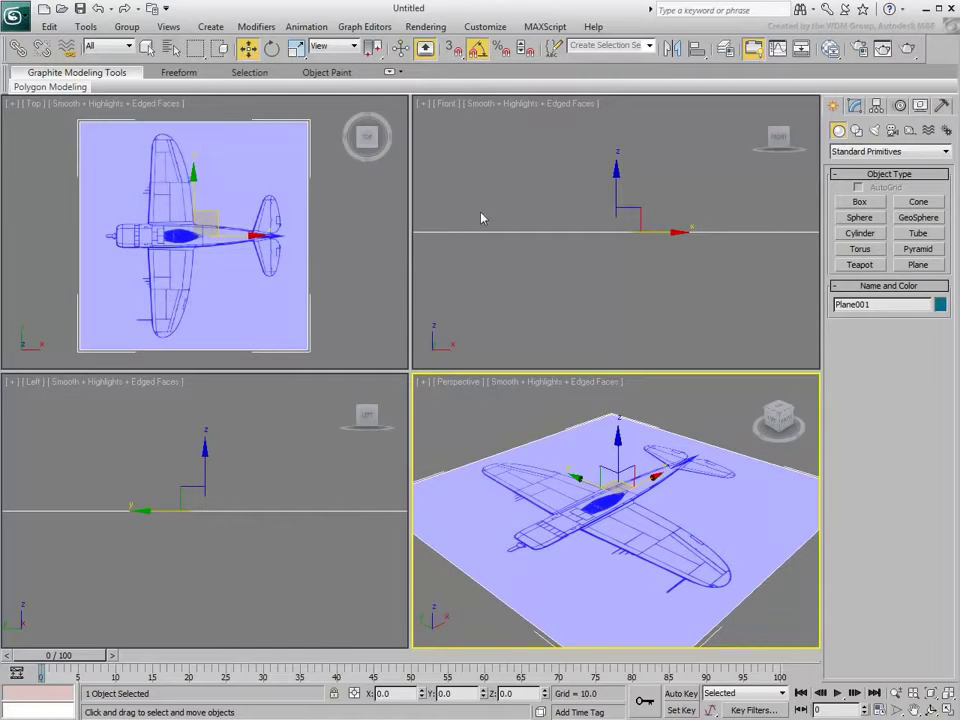
{"action": "right_click", "coordinate": [594, 484]}
{"action": "left_click", "coordinate": [616, 524]}
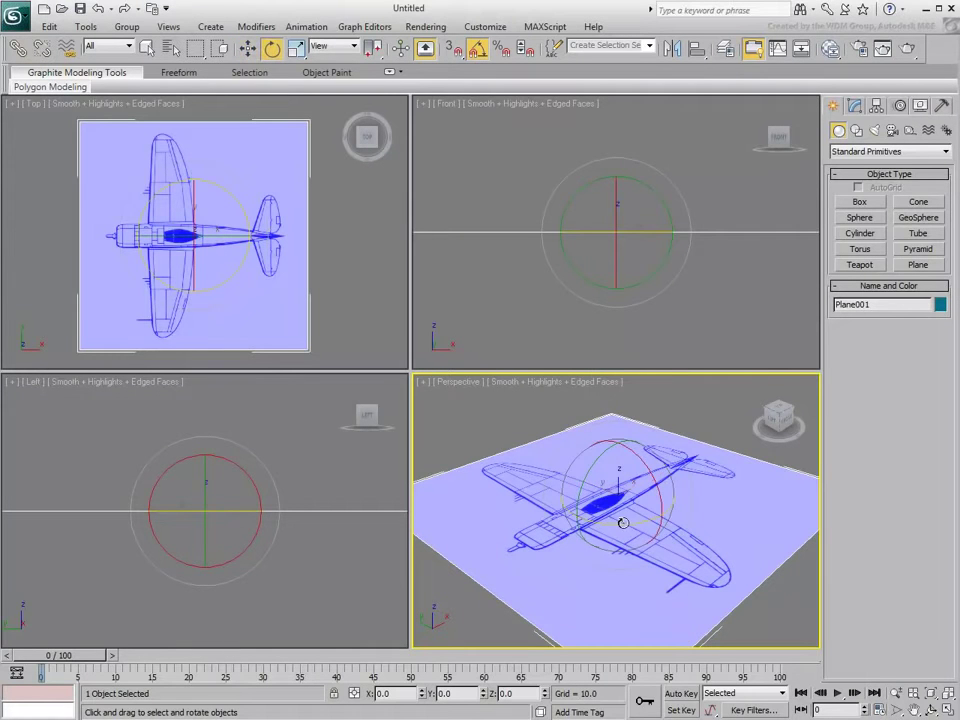
{"action": "left_click_drag", "start_coordinate": [641, 477], "coordinate": [668, 538], "text": "shift"}
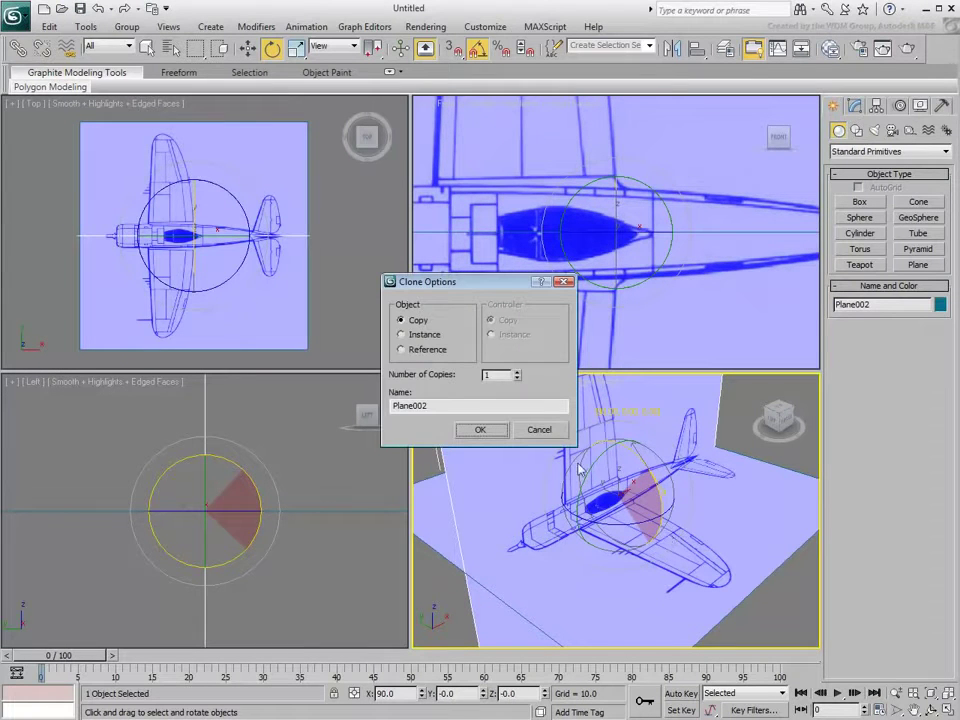
{"action": "left_click", "coordinate": [476, 432]}
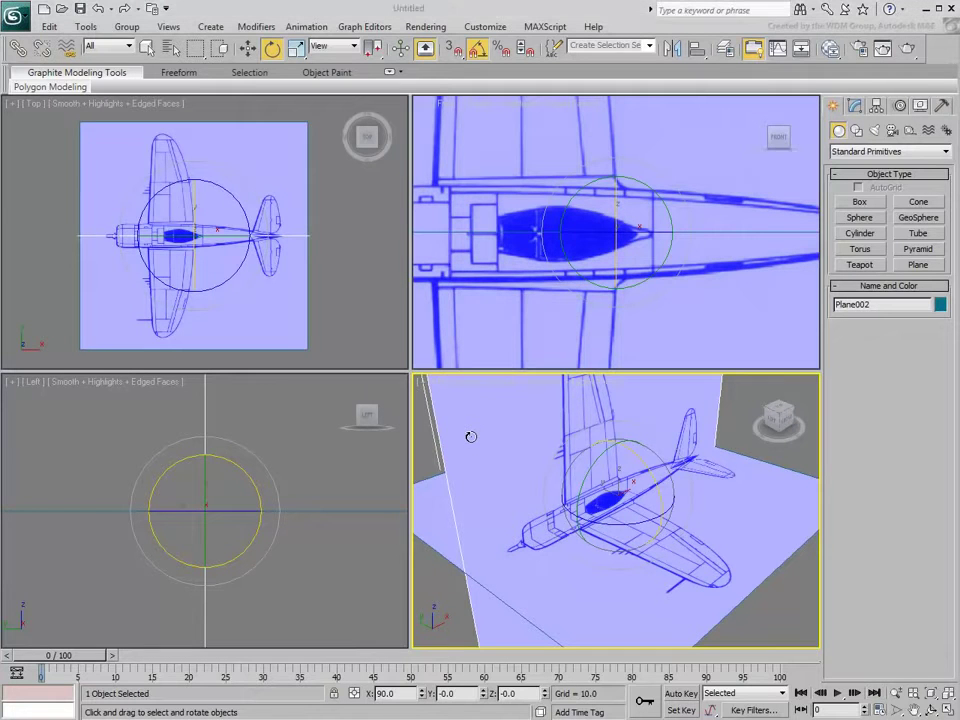
Reopen the Slate Material Editor and duplicate the top blueprint material with its connected nodes below the original.
{"action": "left_click", "coordinate": [831, 49]}
{"action": "scroll", "coordinate": [336, 241], "scroll_direction": "down", "scroll_amount": 5}
{"action": "left_click_drag", "start_coordinate": [520, 320], "coordinate": [300, 190]}
{"action": "mouse_move", "coordinate": [416, 217]}
{"action": "left_mouse_down", "text": "shift"}
{"action": "mouse_move", "coordinate": [430, 279]}
{"action": "mouse_move", "coordinate": [412, 324]}
{"action": "left_mouse_up", "text": "shift"}
{"action": "middle_click_drag", "start_coordinate": [460, 324], "coordinate": [445, 237]}
{"action": "scroll", "coordinate": [420, 225], "scroll_direction": "up", "scroll_amount": 5}
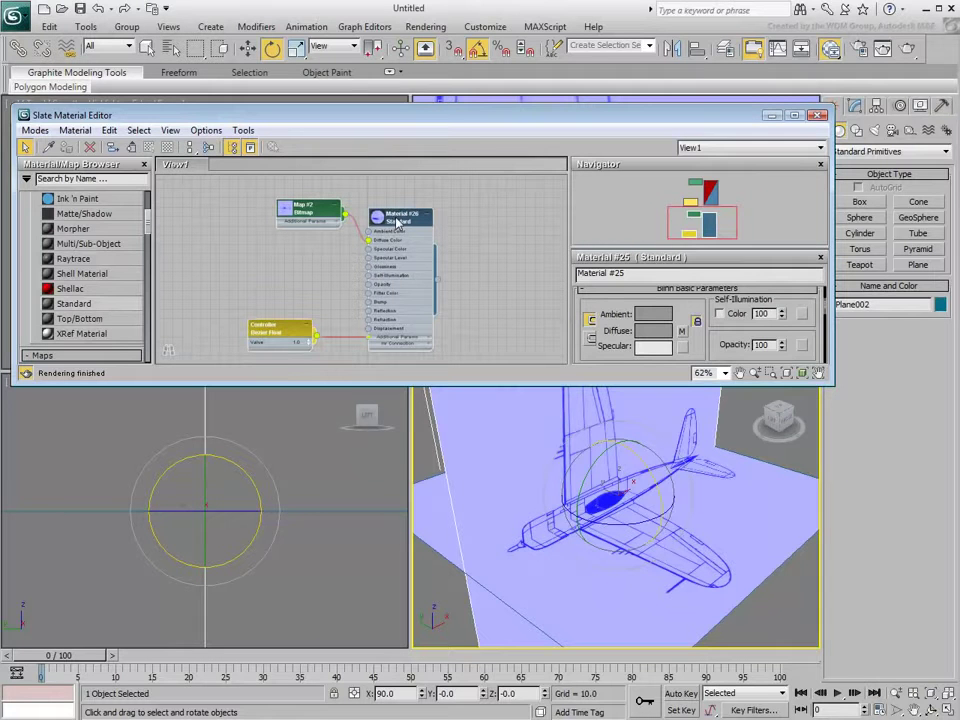
Replace the bitmap image in the duplicated material's Diffuse Color map with side.jpg.
{"action": "double_click", "coordinate": [397, 222]}
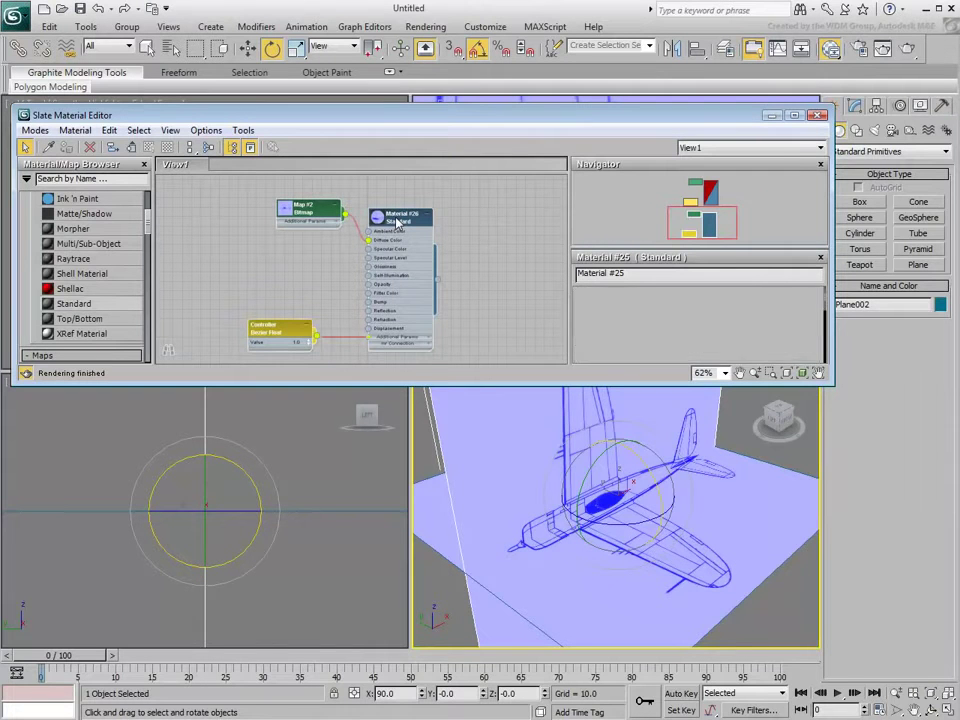
{"action": "double_click", "coordinate": [311, 215]}
{"action": "scroll", "coordinate": [681, 332], "scroll_direction": "down", "scroll_amount": 5}
{"action": "scroll", "coordinate": [700, 190], "scroll_direction": "down", "scroll_amount": 2}
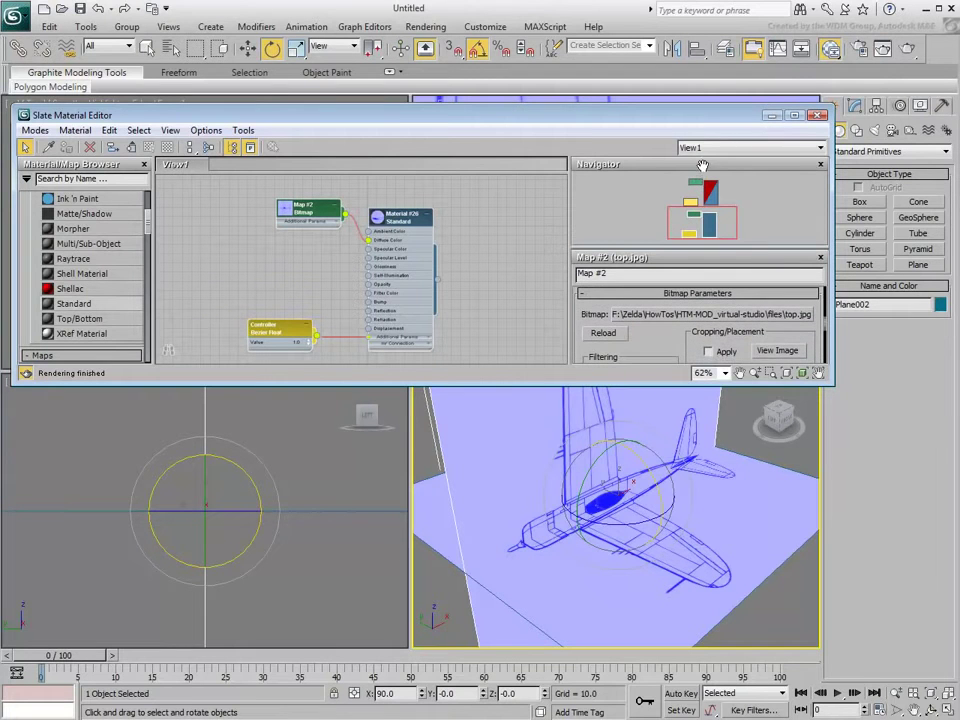
{"action": "left_click", "coordinate": [742, 314]}
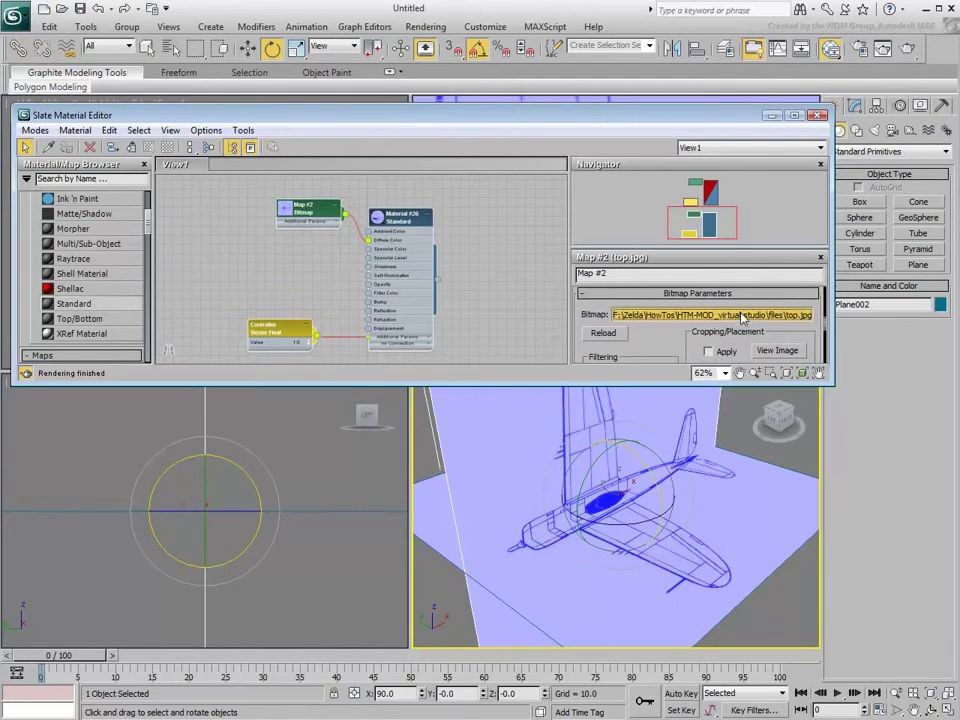
{"action": "left_click", "coordinate": [68, 262]}
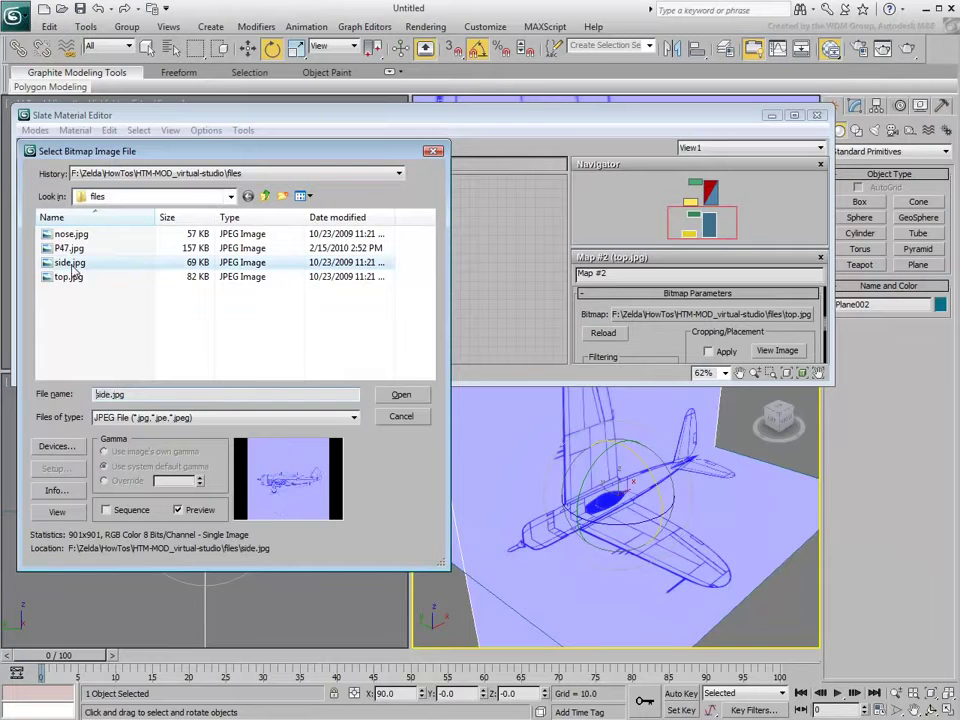
{"action": "left_click", "coordinate": [420, 399]}
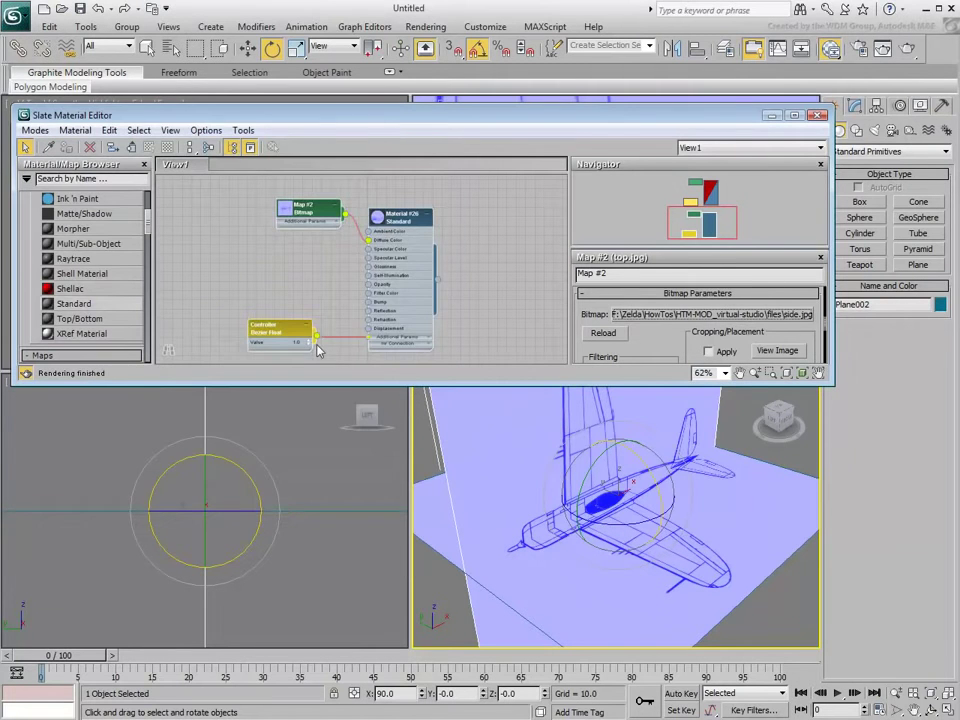
Show the side.jpg map in the viewports and assign its material to the upright plane.
{"action": "left_click_drag", "start_coordinate": [297, 217], "coordinate": [272, 227]}
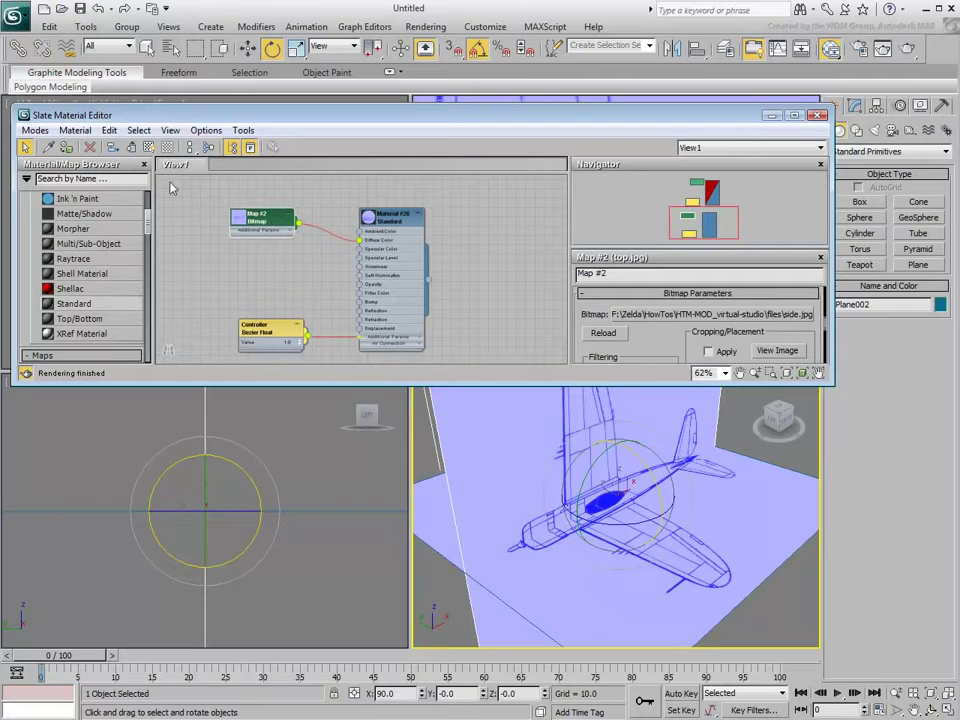
{"action": "left_click", "coordinate": [149, 149]}
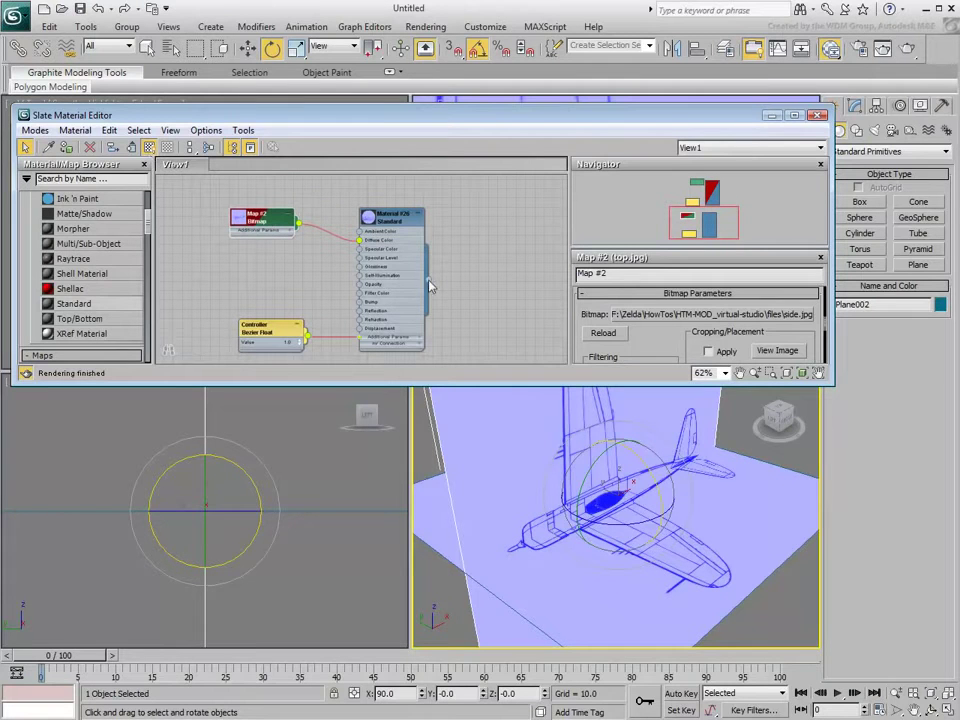
{"action": "mouse_move", "coordinate": [432, 288]}
{"action": "left_mouse_down"}
{"action": "mouse_move", "coordinate": [446, 285]}
{"action": "mouse_move", "coordinate": [669, 386]}
{"action": "mouse_move", "coordinate": [711, 375]}
{"action": "mouse_move", "coordinate": [706, 396]}
{"action": "left_mouse_up"}
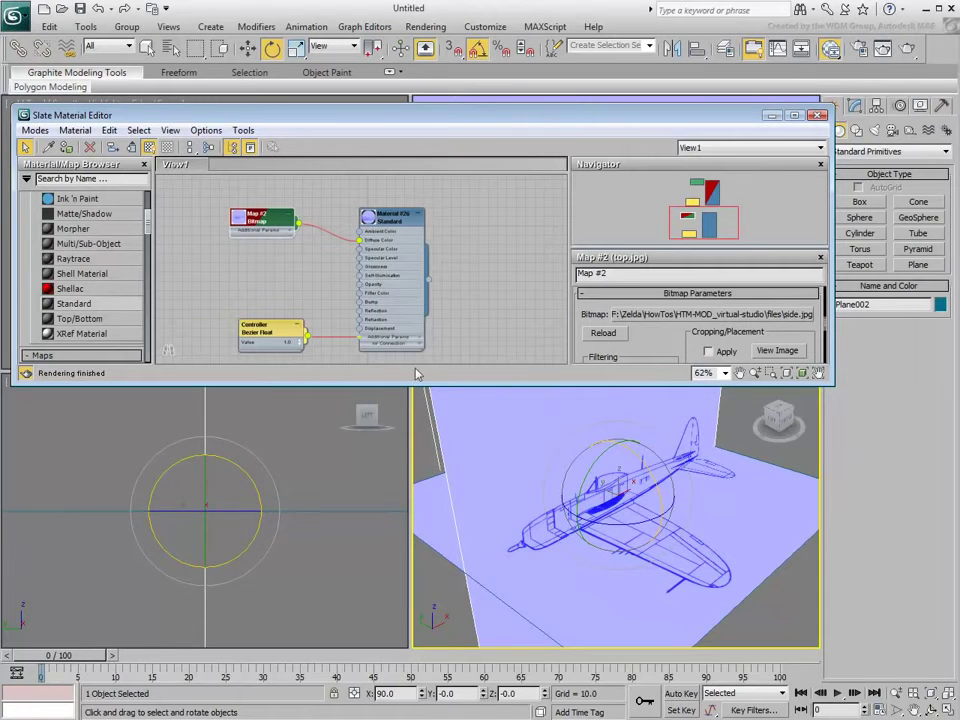
Rotate a copy of the upright side plane -90 degrees about the Z axis to make the third reference plane.
{"action": "middle_click_drag", "start_coordinate": [508, 319], "coordinate": [508, 327]}
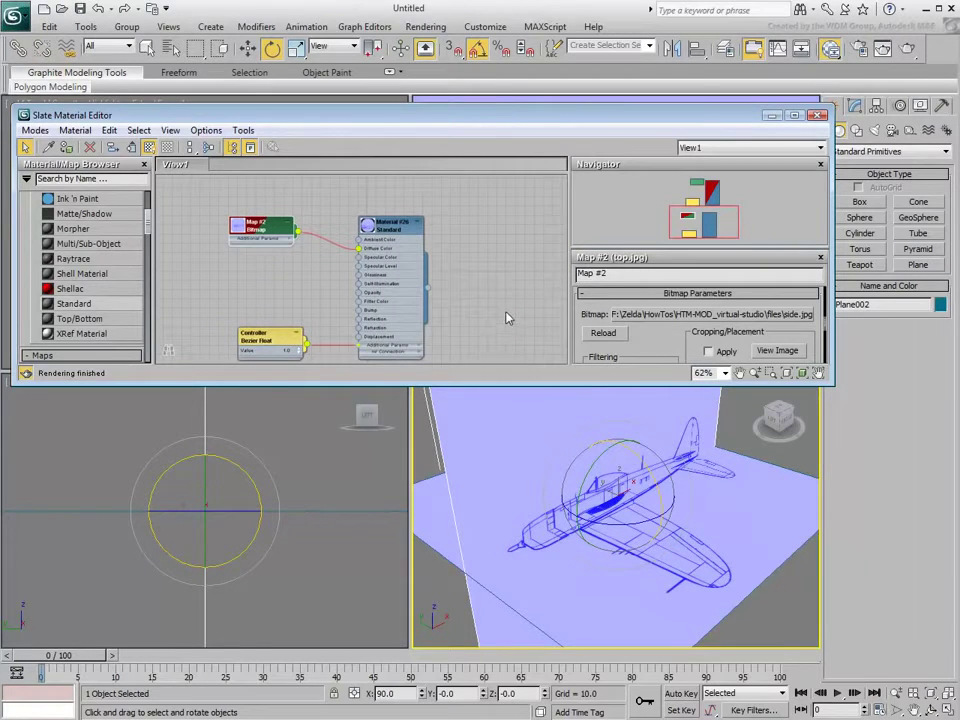
{"action": "left_click_drag", "start_coordinate": [623, 525], "coordinate": [558, 530], "text": "shift"}
{"action": "left_click", "coordinate": [479, 429]}
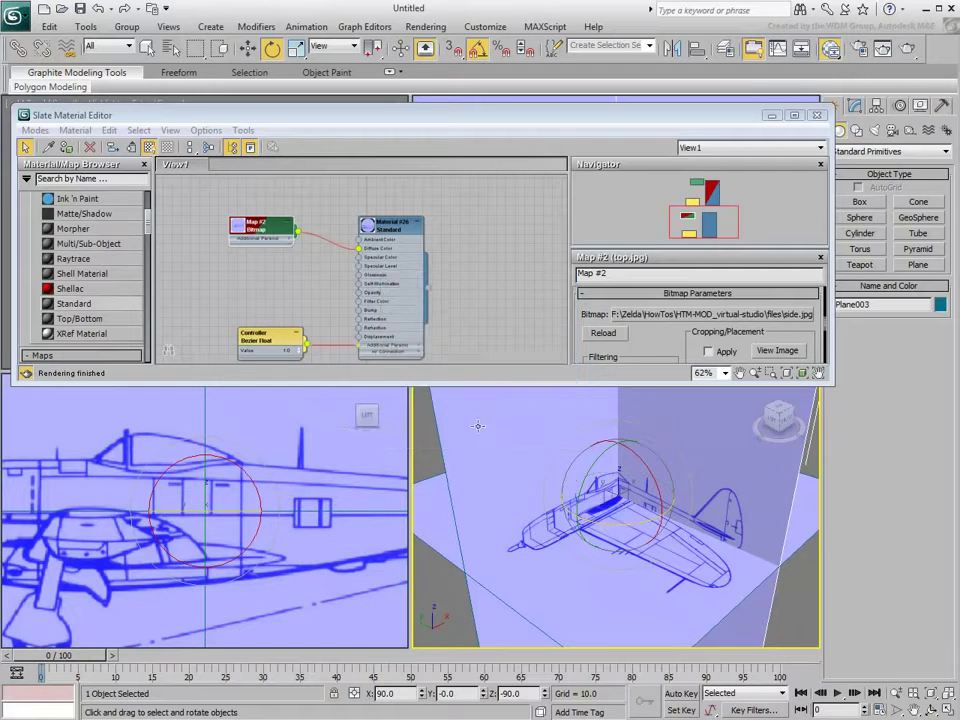
Duplicate the side blueprint material with its connected nodes below the existing ones.
{"action": "scroll", "coordinate": [445, 300], "scroll_direction": "down", "scroll_amount": 3}
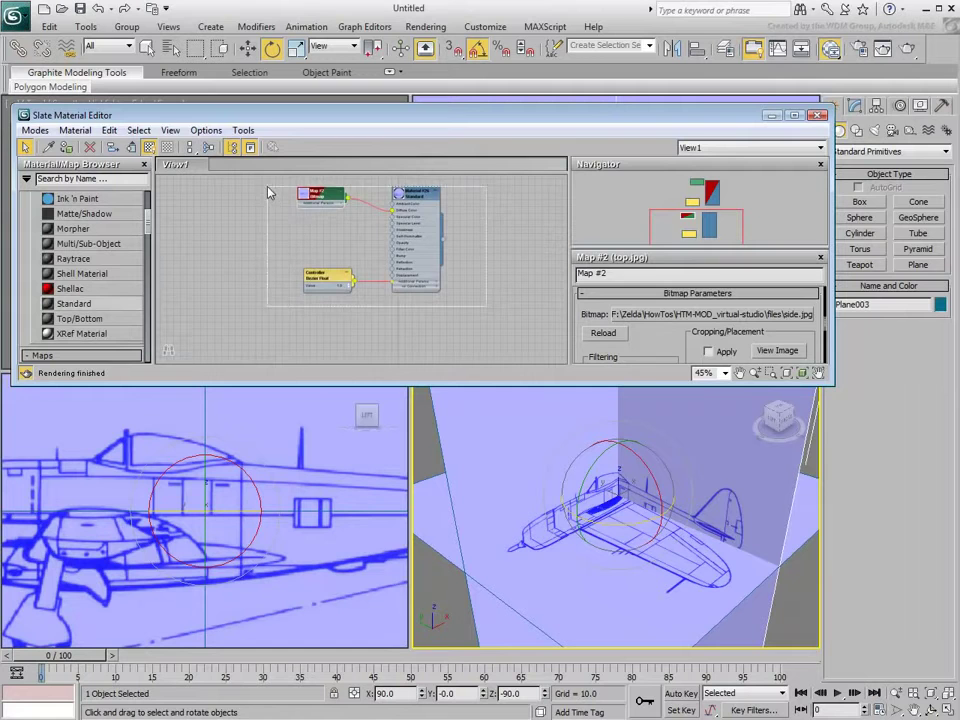
{"action": "left_click", "coordinate": [437, 203]}
{"action": "left_click_drag", "start_coordinate": [423, 196], "coordinate": [417, 336], "text": "shift"}
{"action": "middle_click_drag", "start_coordinate": [484, 328], "coordinate": [477, 215]}
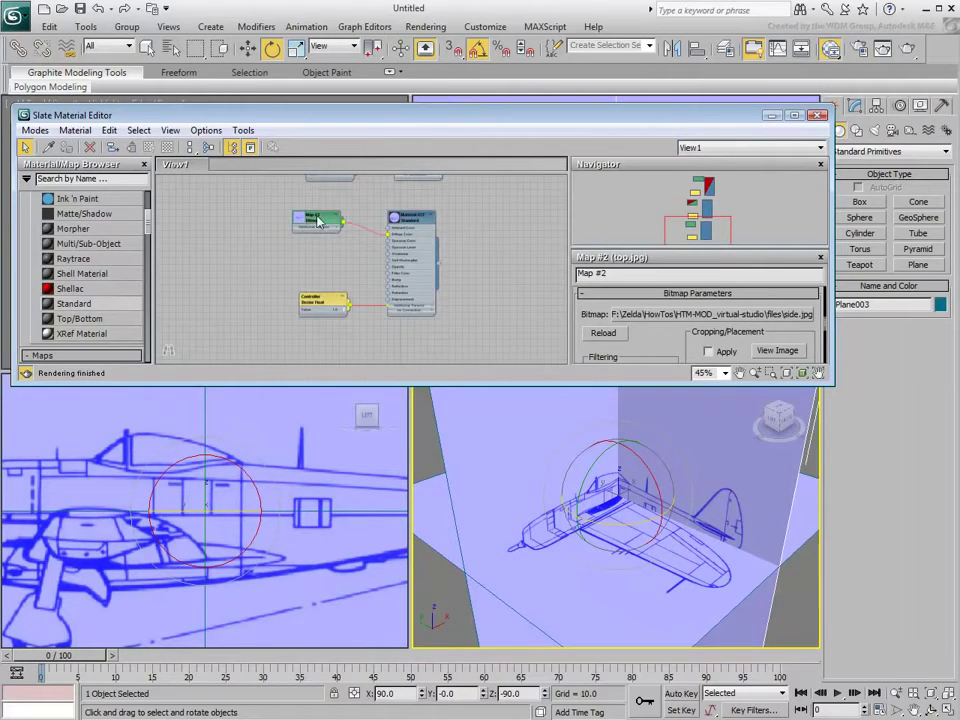
Show the newest material's bitmap map in the viewports and replace its image with nose.jpg.
{"action": "double_click", "coordinate": [318, 220]}
{"action": "left_click", "coordinate": [148, 147]}
{"action": "left_click", "coordinate": [697, 313]}
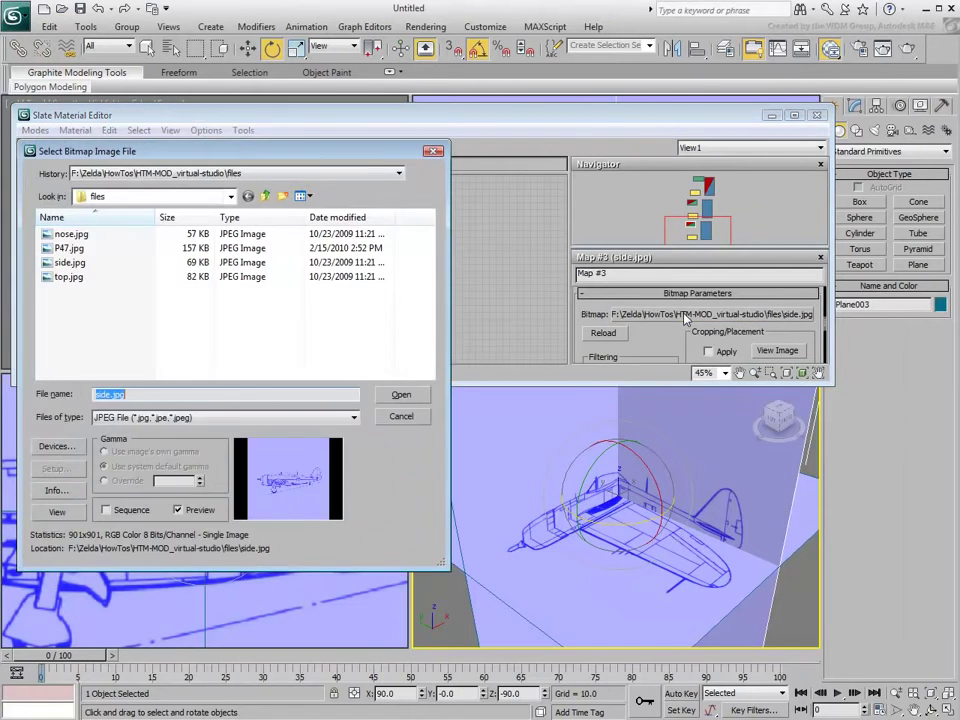
{"action": "double_click", "coordinate": [68, 234]}
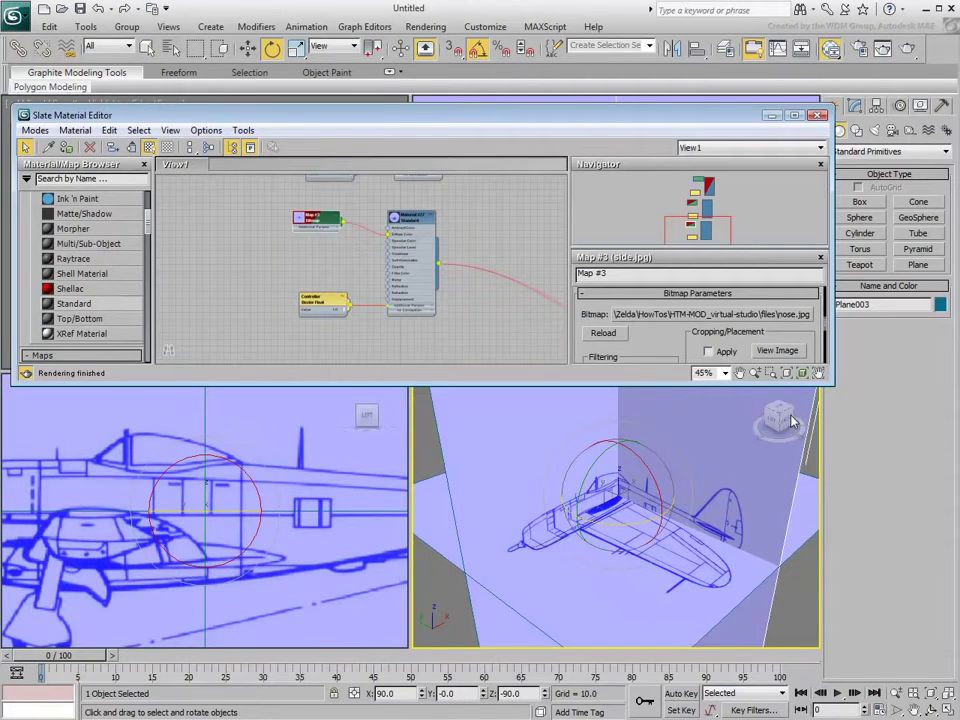
Close the material editor and move the nose blueprint plane to X 450.
{"action": "left_click", "coordinate": [818, 116]}
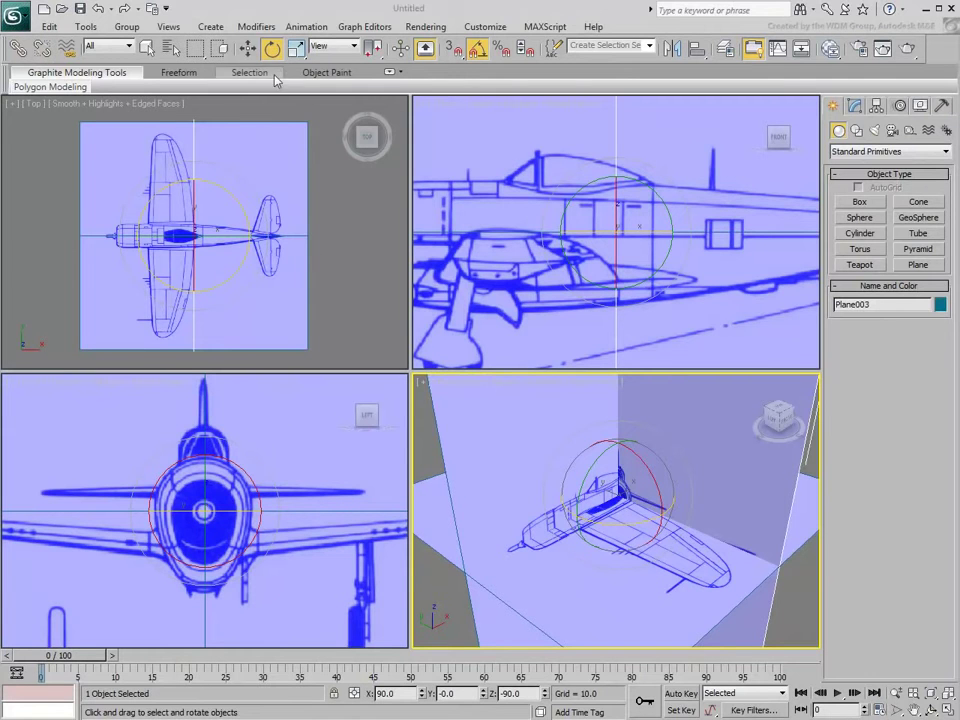
{"action": "key", "text": "w"}
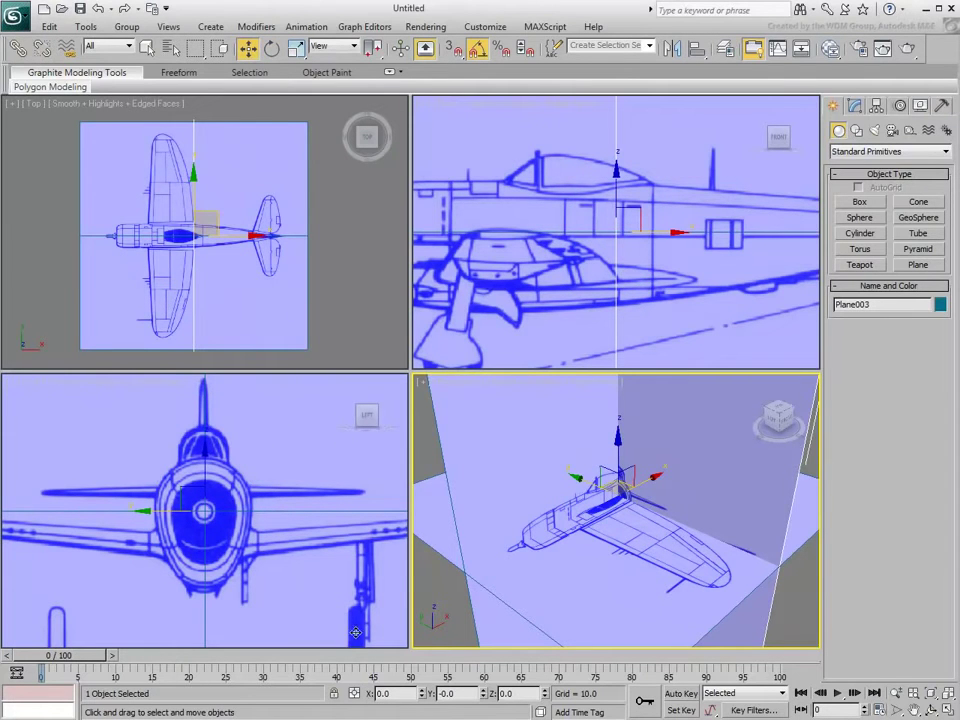
{"action": "double_click", "coordinate": [390, 693]}
{"action": "type", "text": "450"}
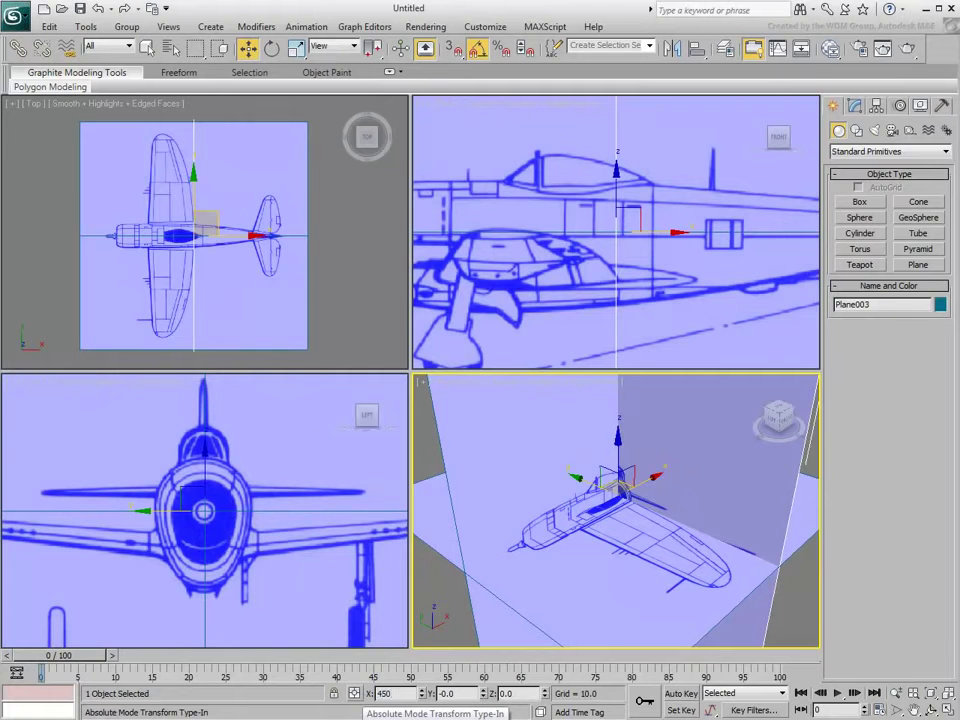
{"action": "key", "text": "Return"}
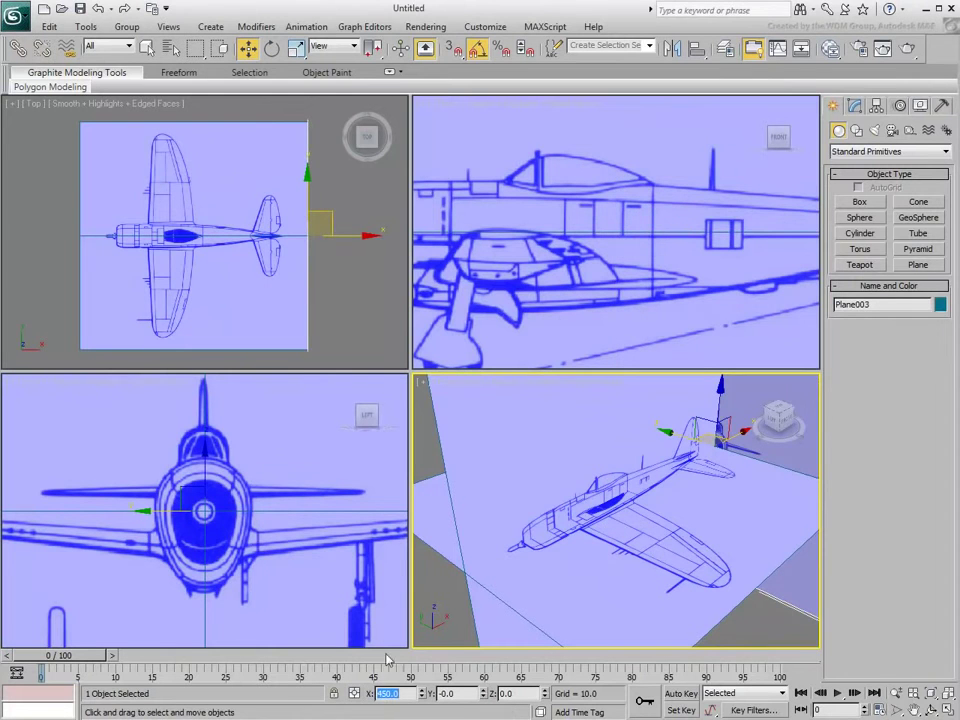
Move the side blueprint plane to Y 450.
{"action": "left_click", "coordinate": [453, 410]}
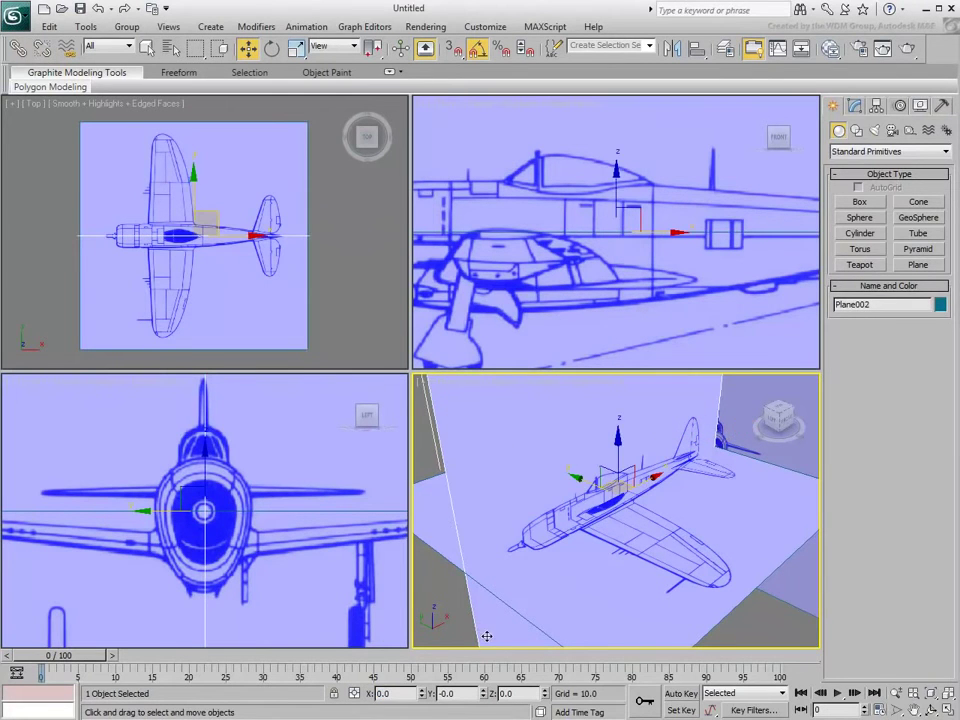
{"action": "double_click", "coordinate": [447, 693]}
{"action": "type", "text": "450"}
{"action": "key", "text": "Return"}
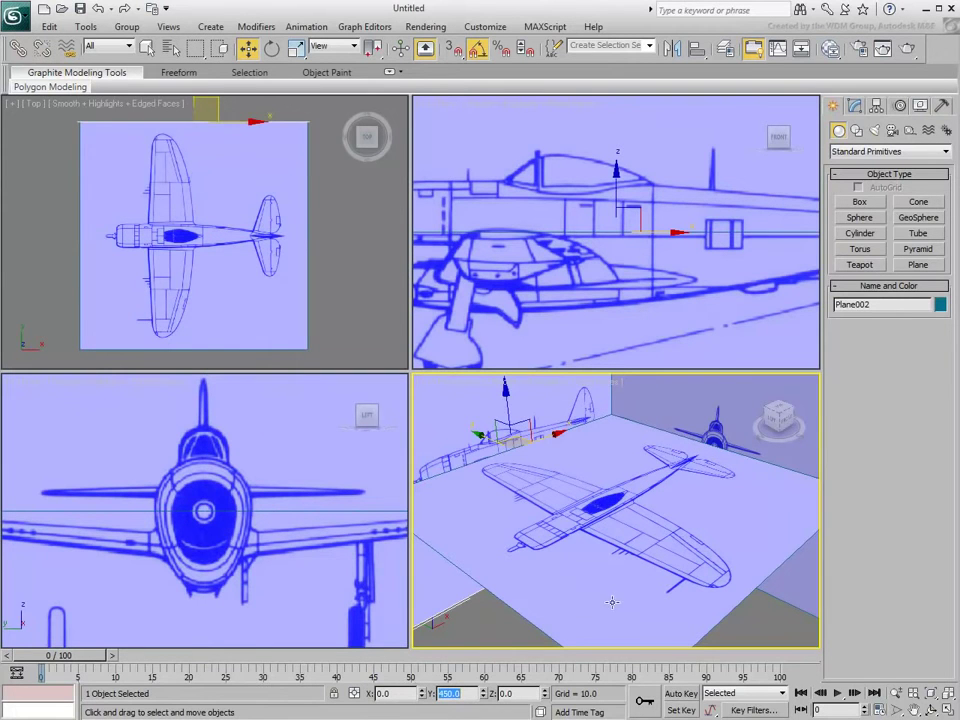
Move the horizontal top blueprint plane to Z -450.
{"action": "left_click", "coordinate": [612, 602]}
{"action": "double_click", "coordinate": [507, 693]}
{"action": "type", "text": "-450"}
{"action": "key", "text": "Return"}
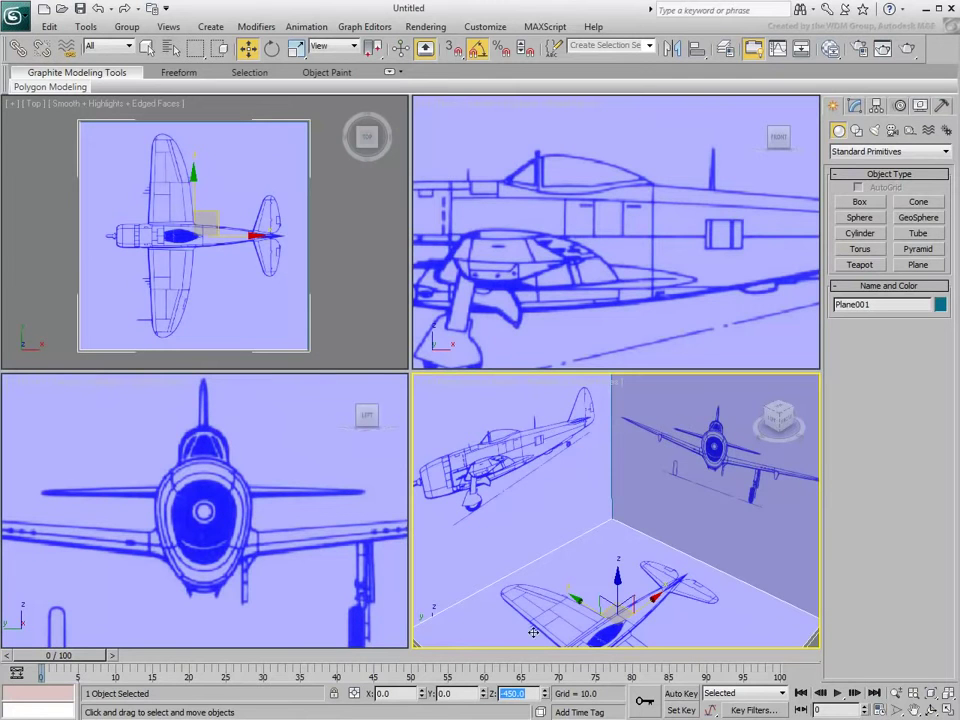
Maximize the Perspective viewport and frame the three blueprint planes in it.
{"action": "scroll", "coordinate": [640, 515], "scroll_direction": "down", "scroll_amount": 8}
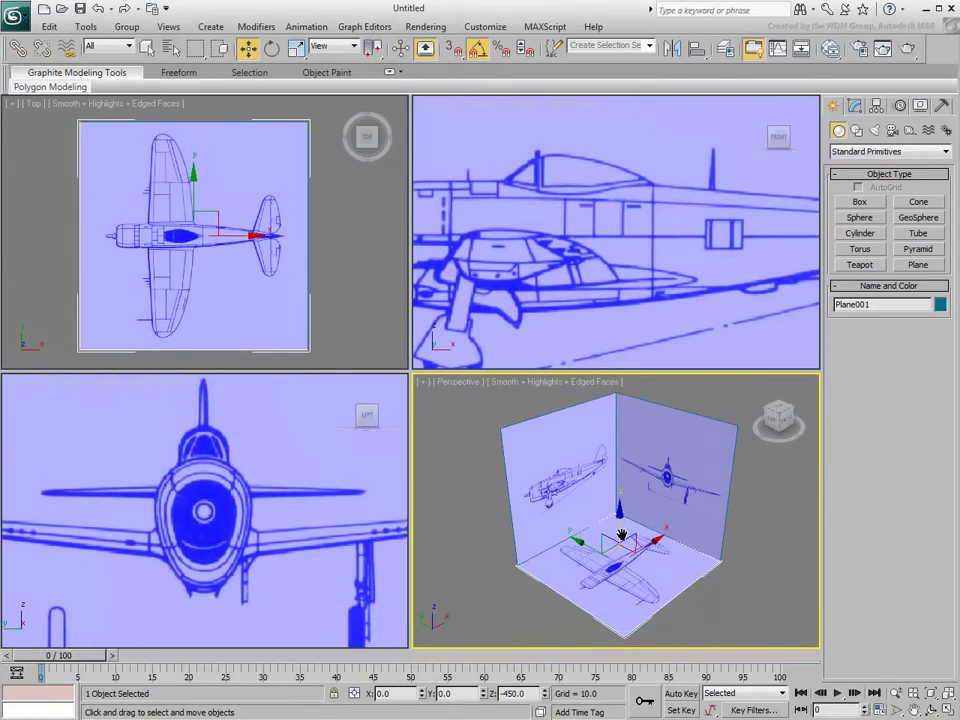
{"action": "scroll", "coordinate": [622, 520], "scroll_direction": "up", "scroll_amount": 3}
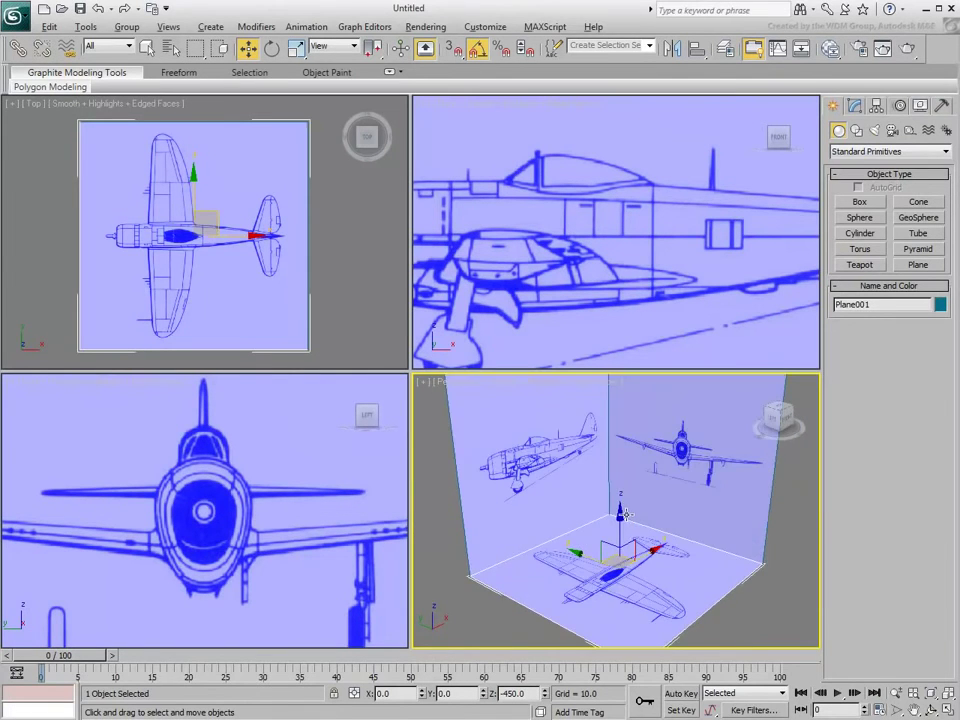
{"action": "key", "text": "alt+w"}
{"action": "scroll", "coordinate": [450, 422], "scroll_direction": "up", "scroll_amount": 2}
{"action": "middle_click_drag", "start_coordinate": [450, 422], "coordinate": [449, 442]}
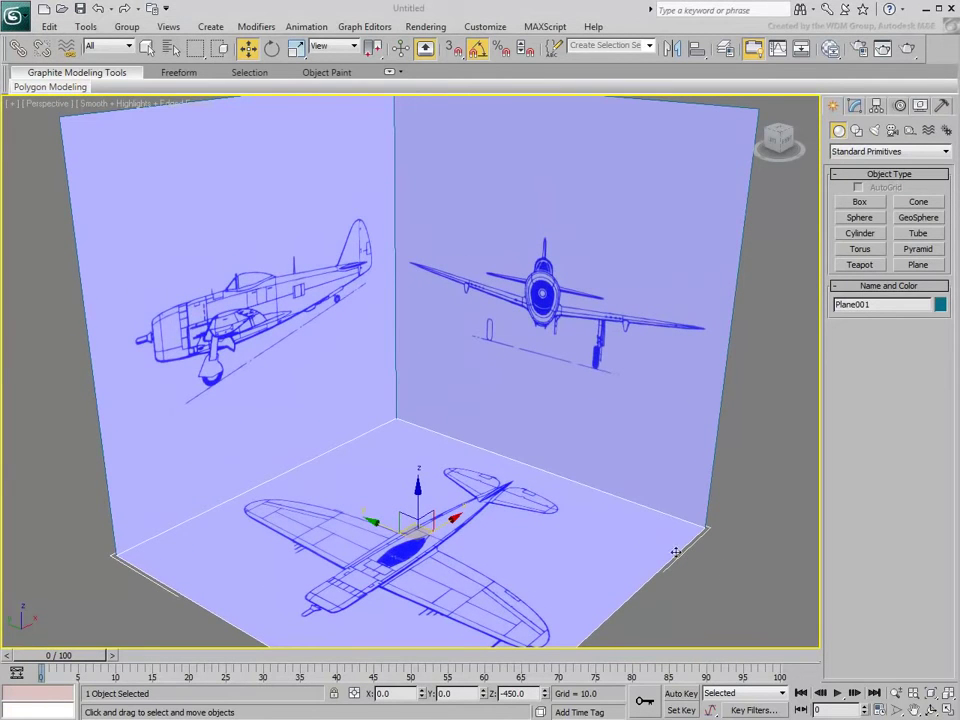
Try freezing the horizontal top blueprint plane, and unfreeze all objects again.
{"action": "right_click", "coordinate": [490, 525]}
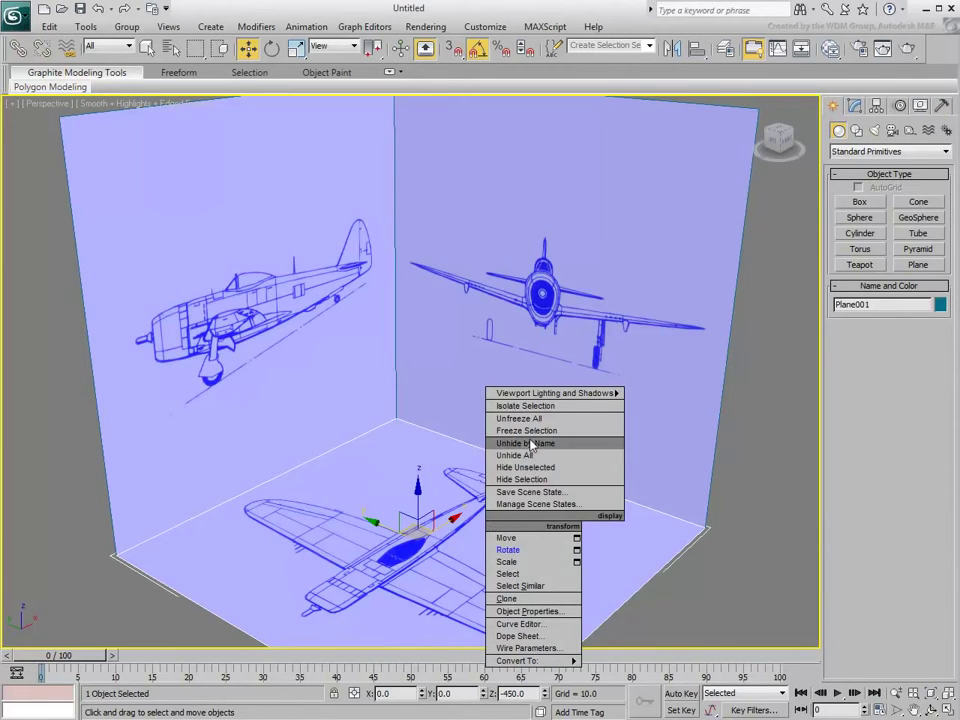
{"action": "left_click", "coordinate": [522, 479]}
{"action": "right_click", "coordinate": [458, 494]}
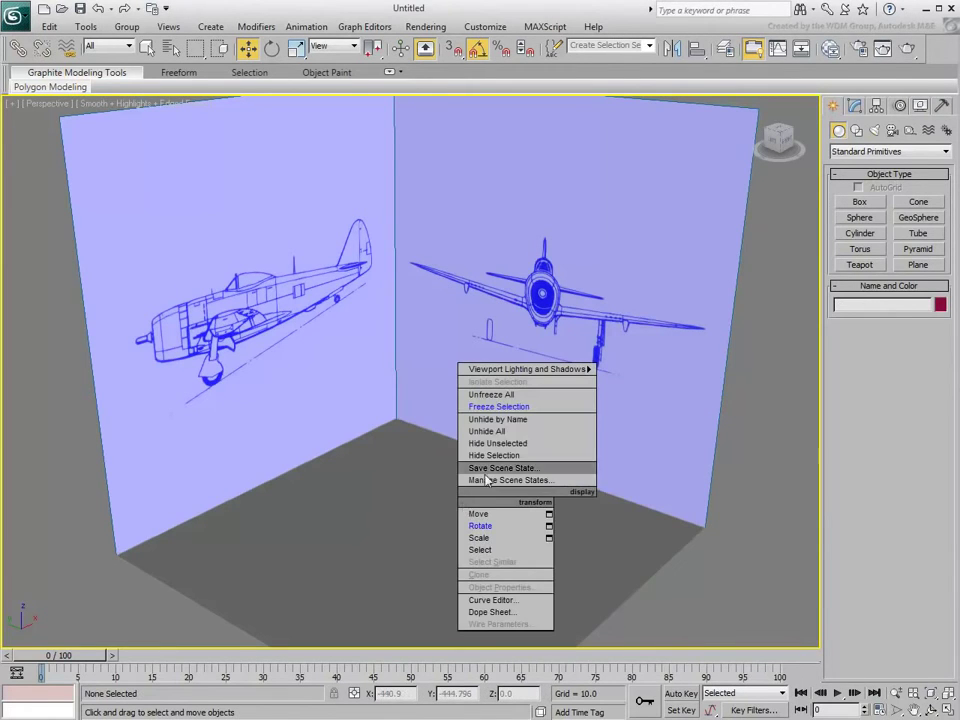
{"action": "left_click", "coordinate": [501, 396]}
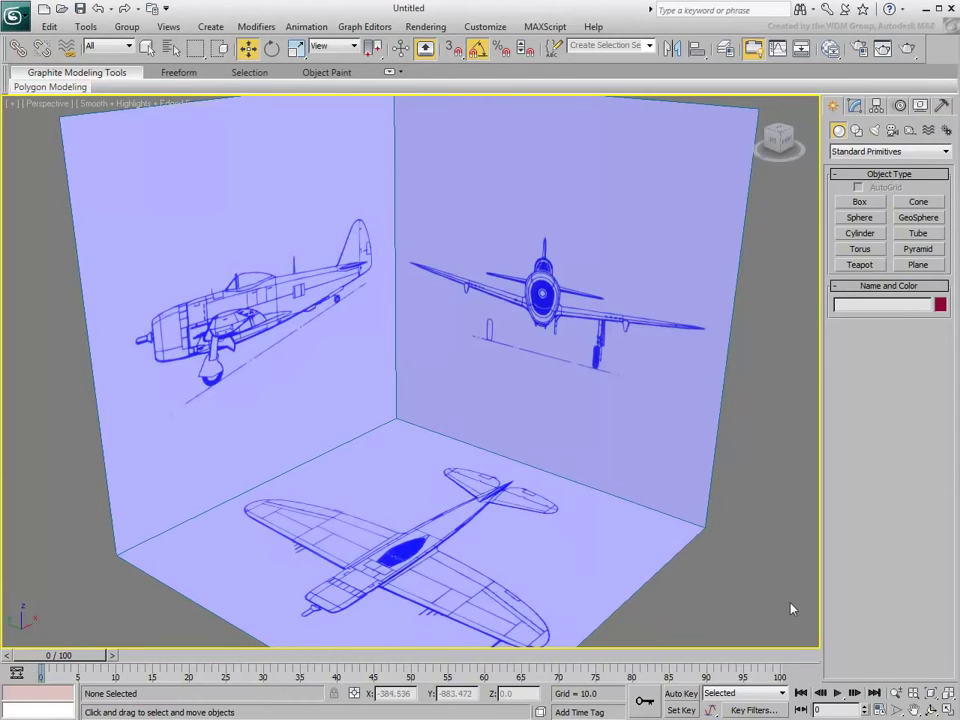
Select all three blueprint planes and disable Show Frozen in Gray in their object properties.
{"action": "left_click_drag", "start_coordinate": [741, 589], "coordinate": [190, 394]}
{"action": "right_click", "coordinate": [466, 396]}
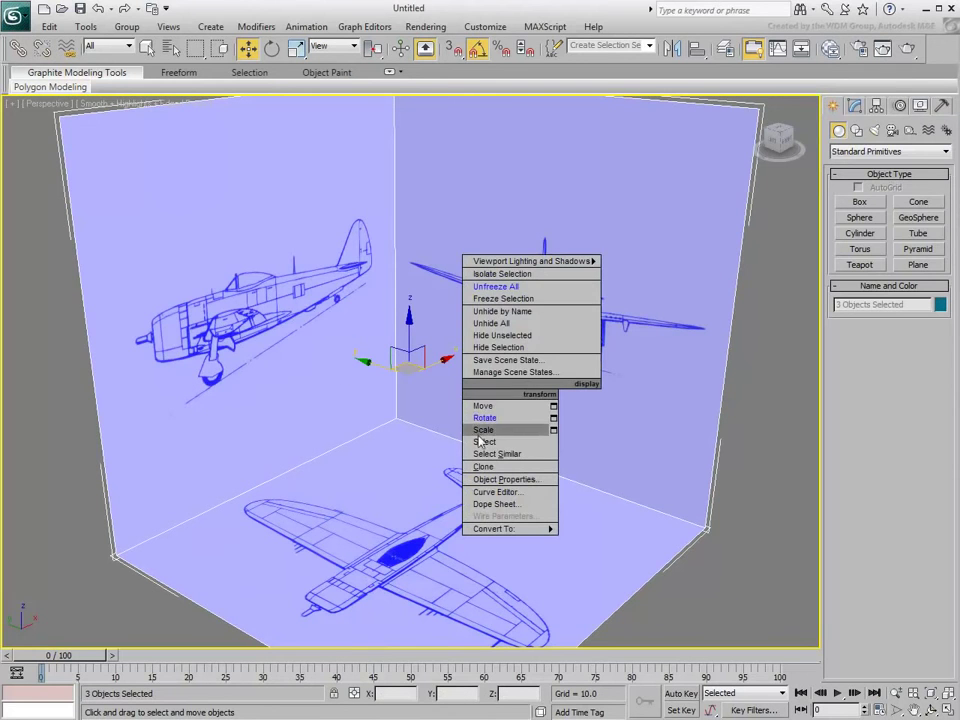
{"action": "left_click", "coordinate": [496, 479]}
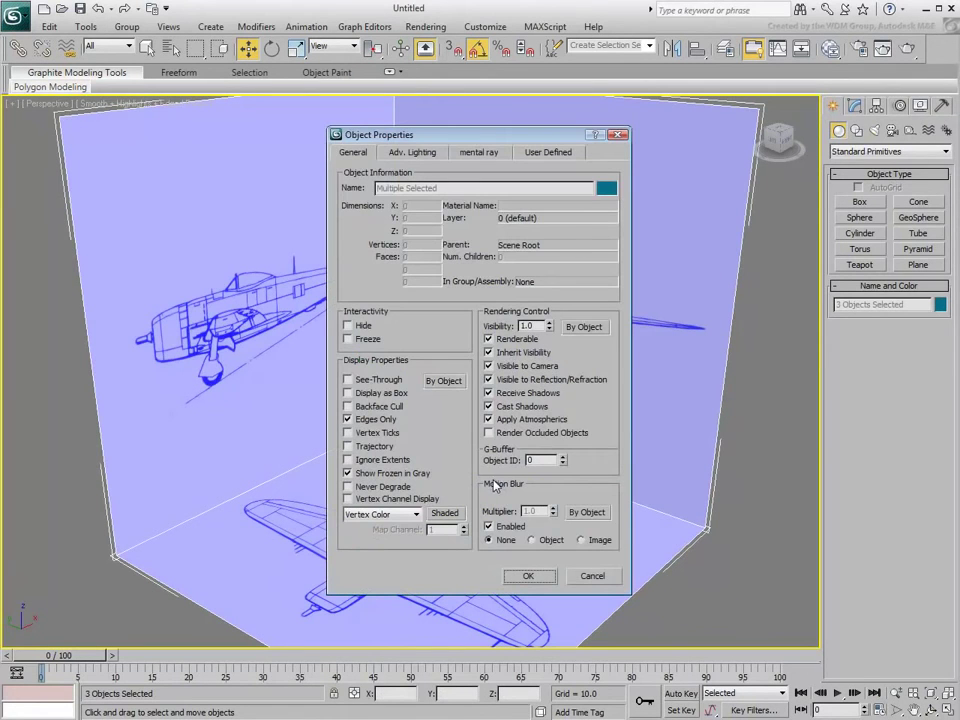
{"action": "left_click", "coordinate": [392, 474]}
{"action": "left_click", "coordinate": [527, 573]}
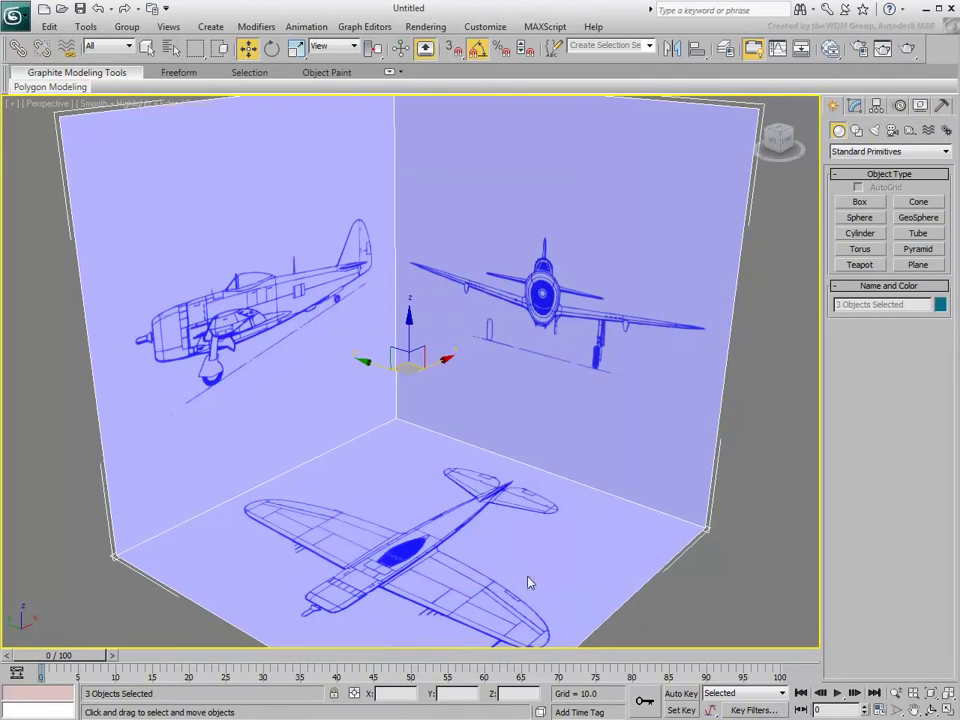
Freeze the three selected blueprint planes.
{"action": "right_click", "coordinate": [490, 484]}
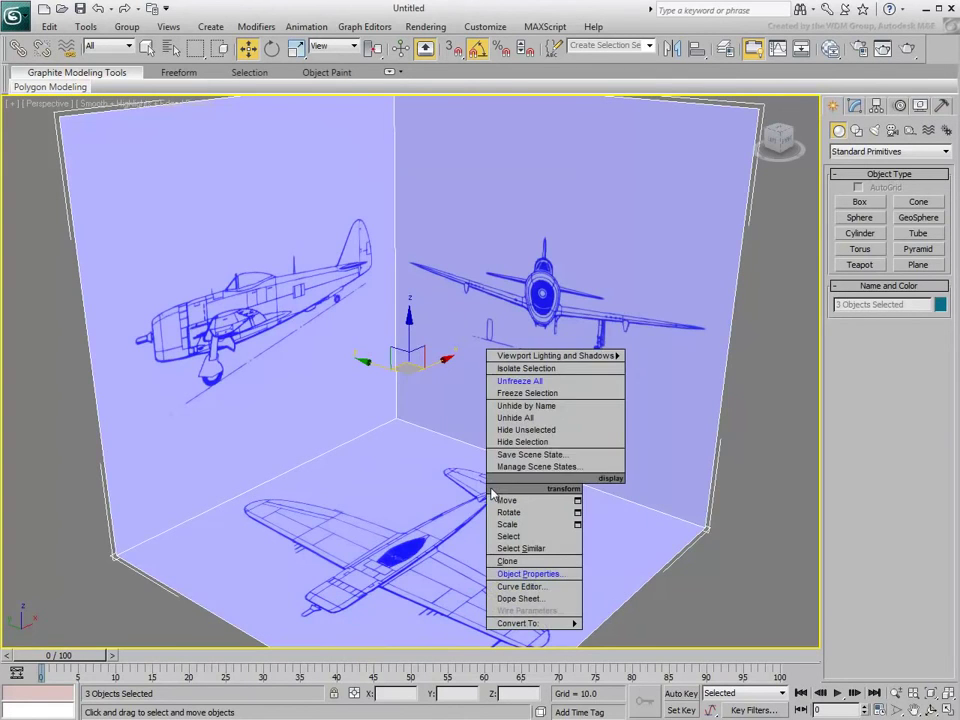
{"action": "left_click", "coordinate": [520, 393]}
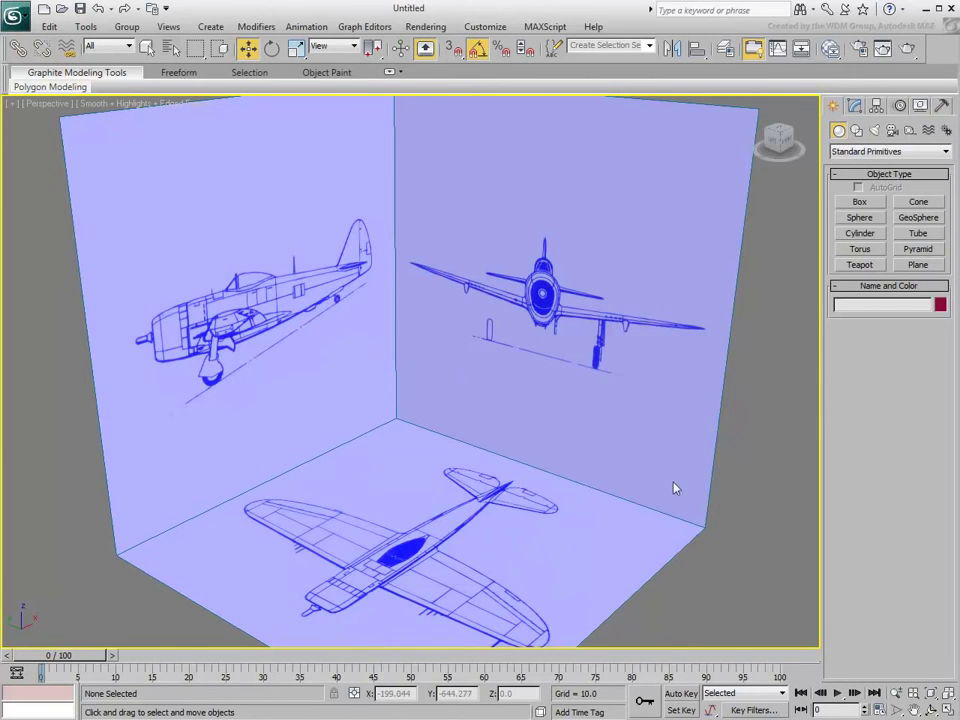
{"action": "scroll", "coordinate": [615, 487], "scroll_direction": "down", "scroll_amount": 3}
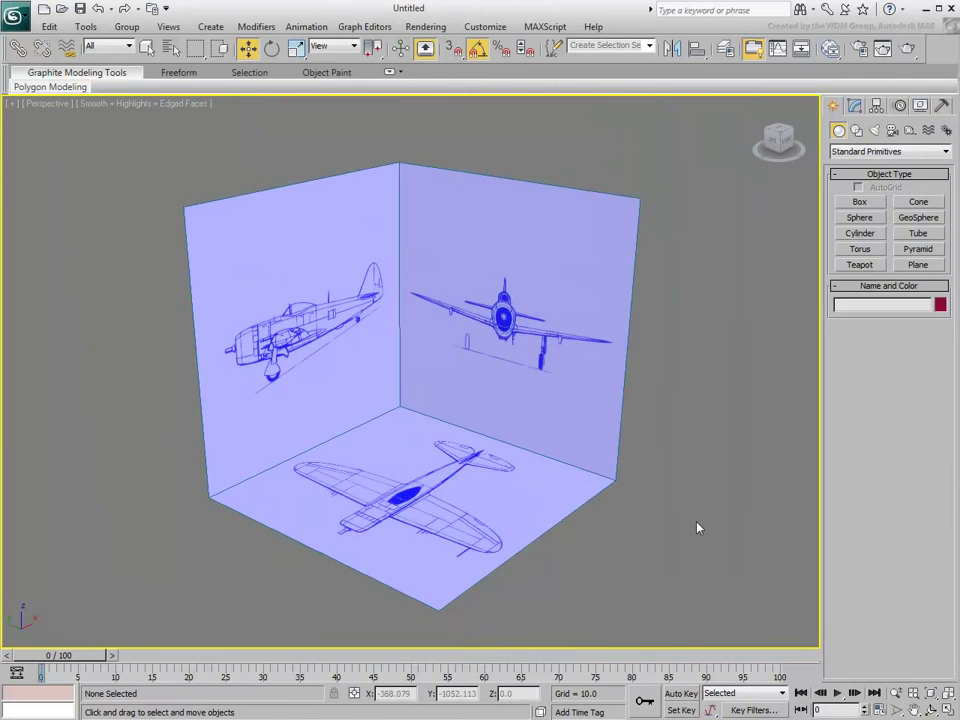